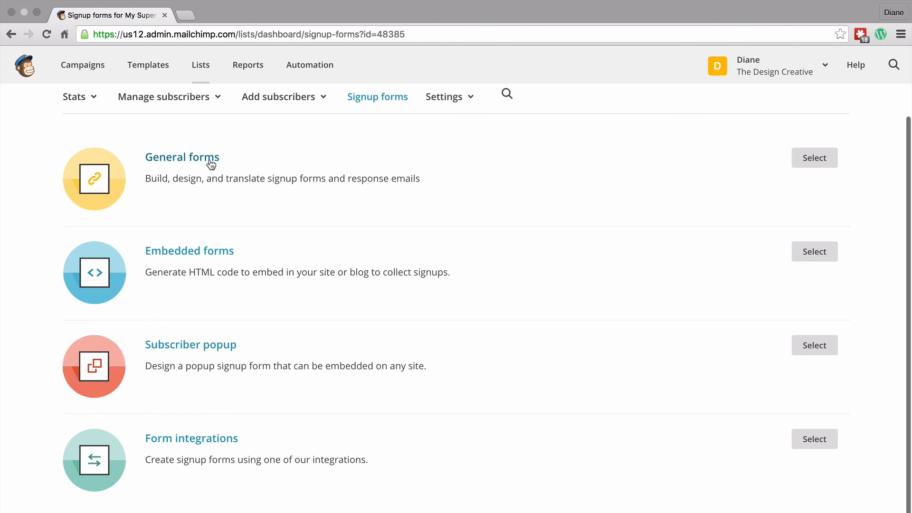
Step: Open the General forms builder for the list's signup forms
{"action": "scroll", "coordinate": [294, 207], "scroll_direction": "up", "scroll_amount": 2}
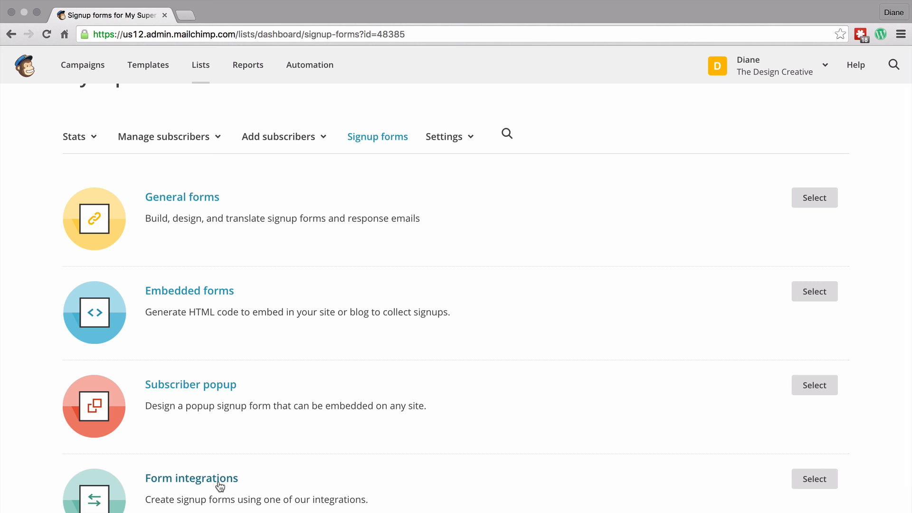
{"action": "scroll", "coordinate": [189, 293], "scroll_direction": "down", "scroll_amount": 1}
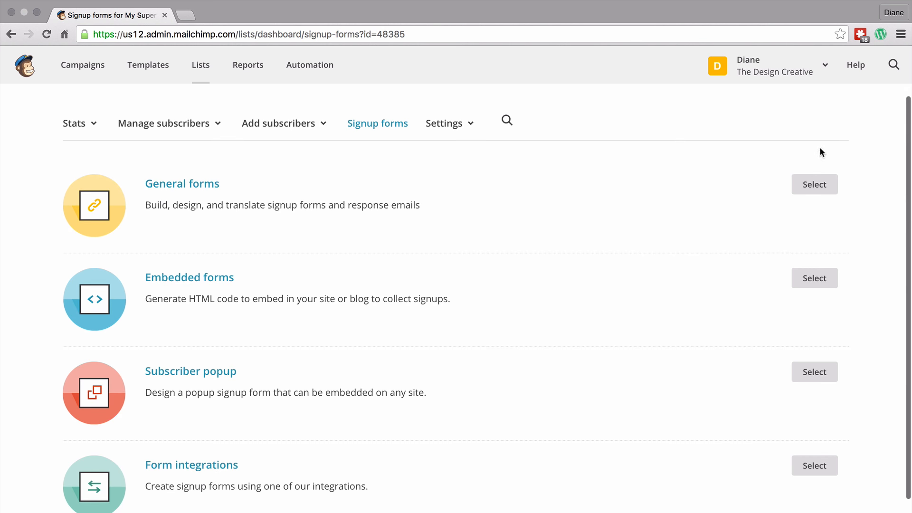
{"action": "left_click", "coordinate": [813, 186]}
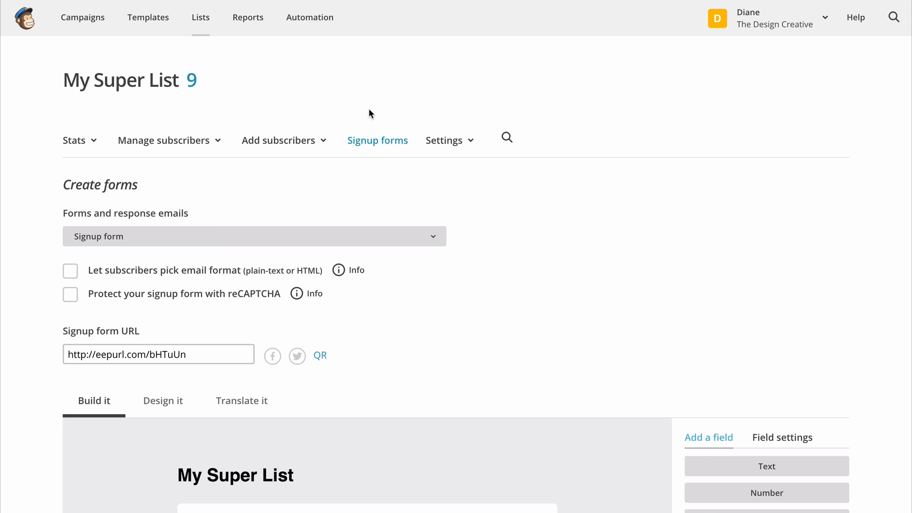
Step: Examine the form's fields to add and the Design it styling options for body, forms and field labels
{"action": "scroll", "coordinate": [370, 112], "scroll_direction": "down", "scroll_amount": 6}
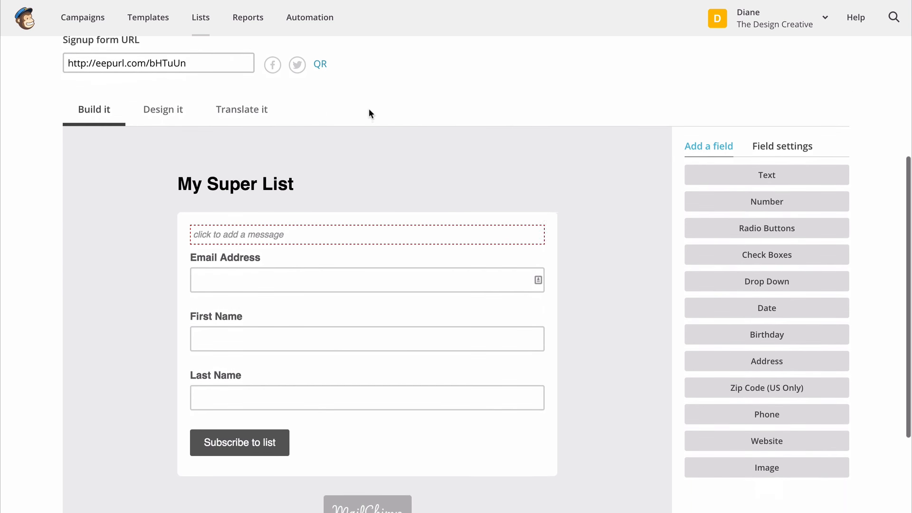
{"action": "scroll", "coordinate": [369, 111], "scroll_direction": "down", "scroll_amount": 1}
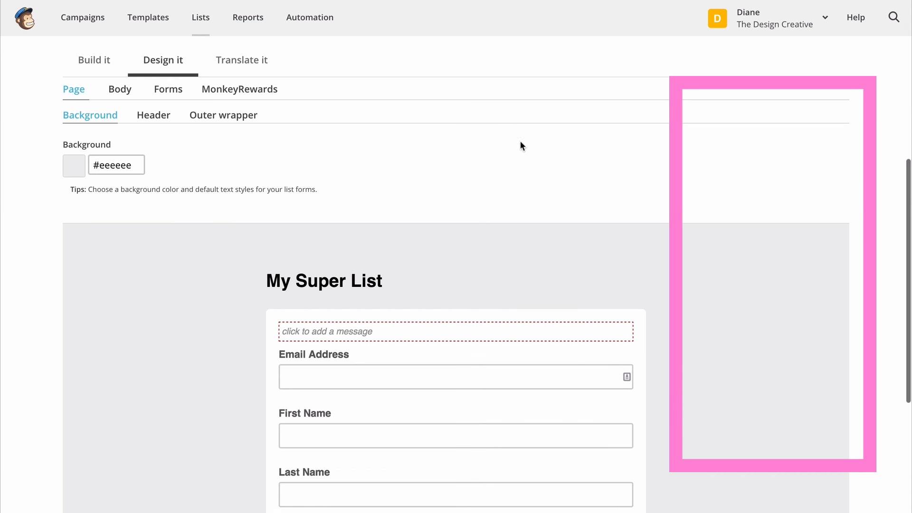
{"action": "scroll", "coordinate": [523, 147], "scroll_direction": "down", "scroll_amount": 1}
{"action": "scroll", "coordinate": [295, 134], "scroll_direction": "up", "scroll_amount": 2}
{"action": "left_click", "coordinate": [120, 124]}
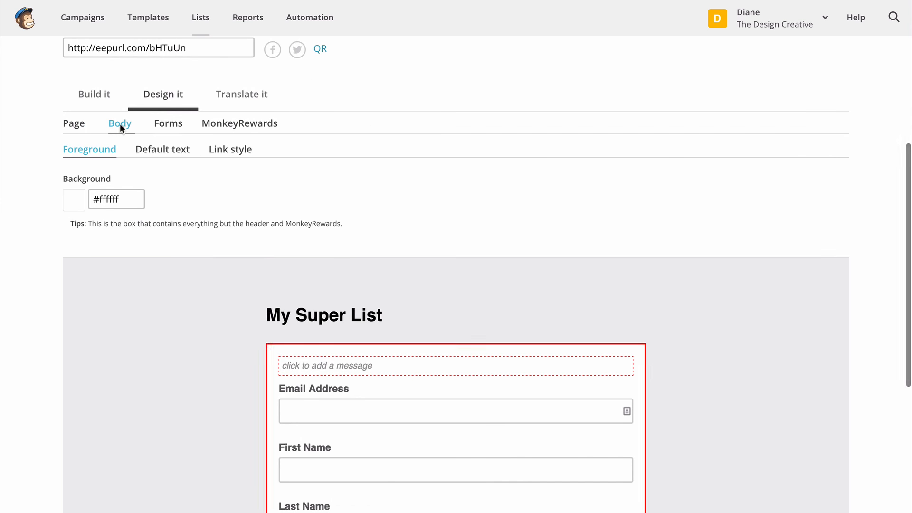
{"action": "left_click", "coordinate": [169, 125]}
{"action": "left_click", "coordinate": [181, 149]}
{"action": "left_click", "coordinate": [247, 151]}
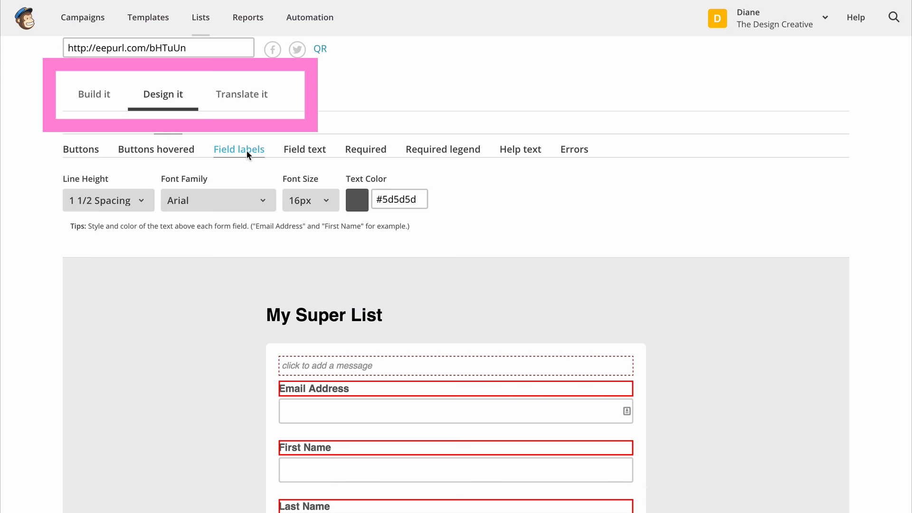
Step: Browse the Translate it settings, including the list of default languages, without changing anything
{"action": "left_click", "coordinate": [240, 94]}
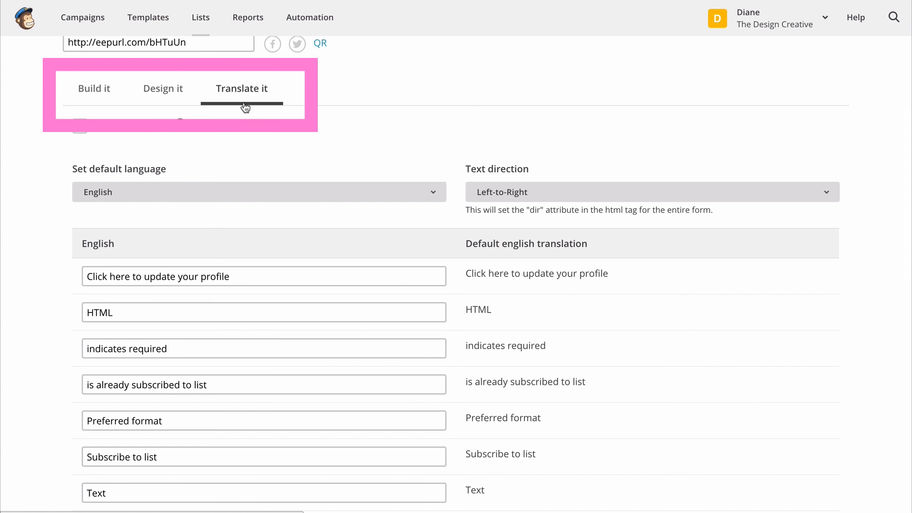
{"action": "scroll", "coordinate": [240, 189], "scroll_direction": "down", "scroll_amount": 1}
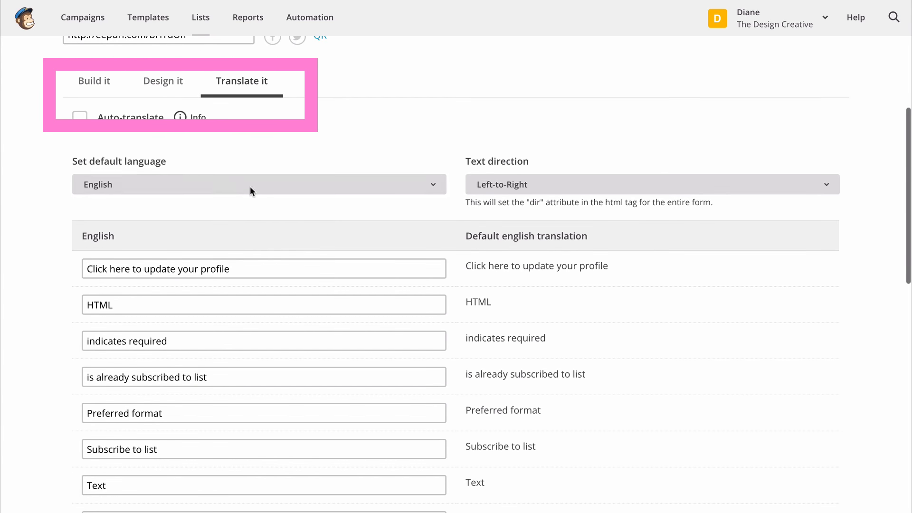
{"action": "left_click", "coordinate": [437, 187]}
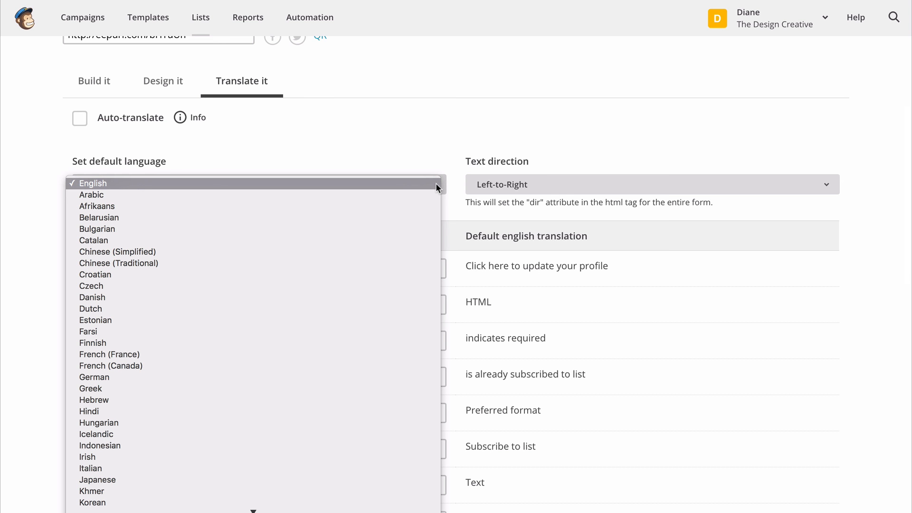
{"action": "left_click", "coordinate": [431, 150]}
{"action": "scroll", "coordinate": [431, 151], "scroll_direction": "down", "scroll_amount": 1}
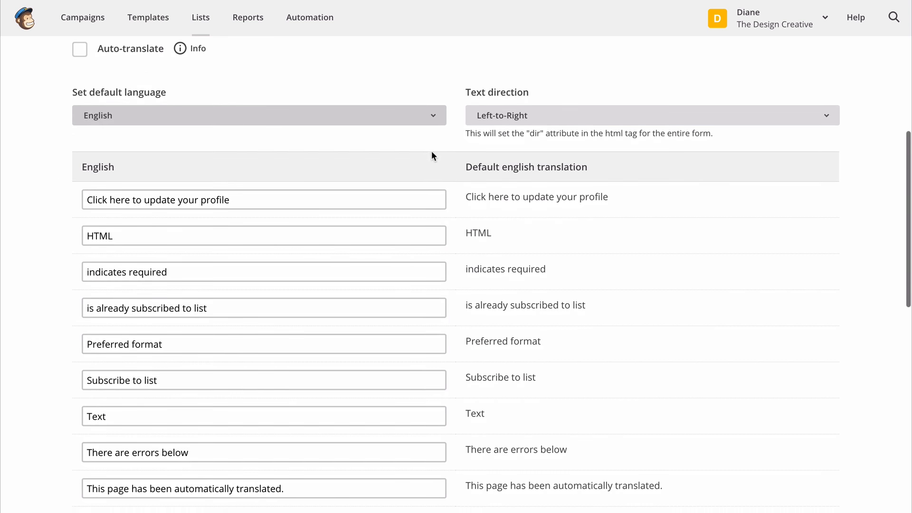
{"action": "scroll", "coordinate": [432, 151], "scroll_direction": "up", "scroll_amount": 4}
{"action": "scroll", "coordinate": [431, 150], "scroll_direction": "up", "scroll_amount": 2}
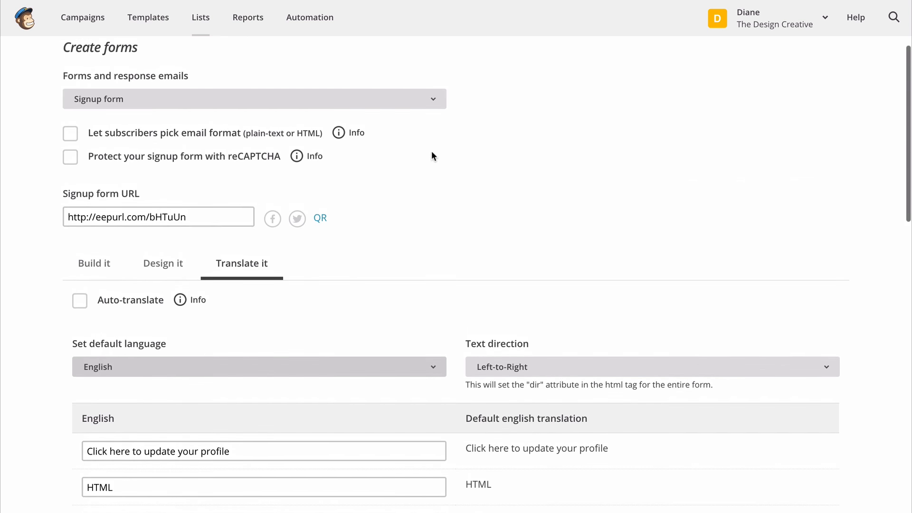
Step: Copy the signup form URL
{"action": "scroll", "coordinate": [349, 150], "scroll_direction": "down", "scroll_amount": 1}
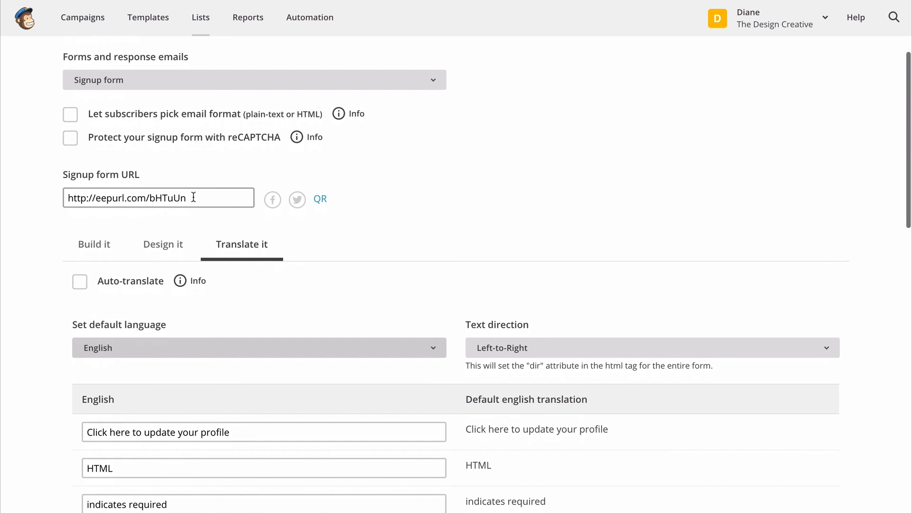
{"action": "left_click", "coordinate": [172, 198]}
{"action": "right_click", "coordinate": [98, 196]}
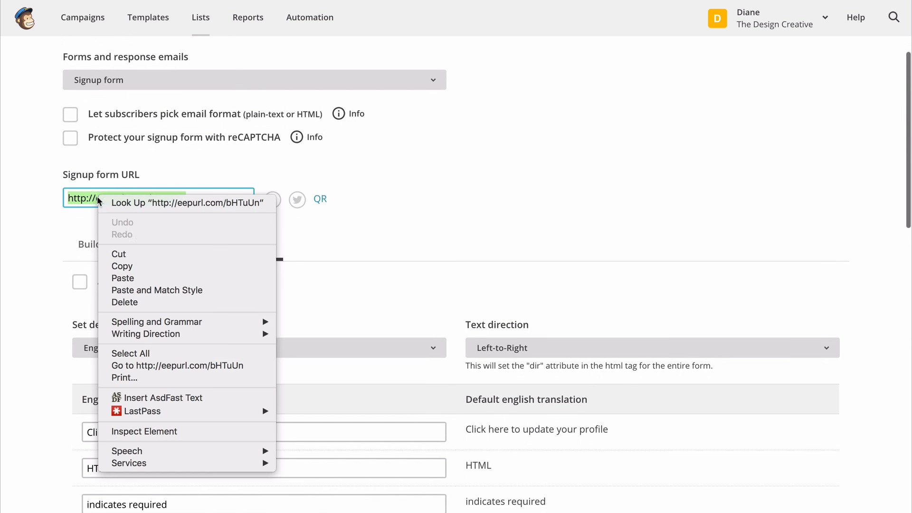
{"action": "left_click", "coordinate": [116, 265]}
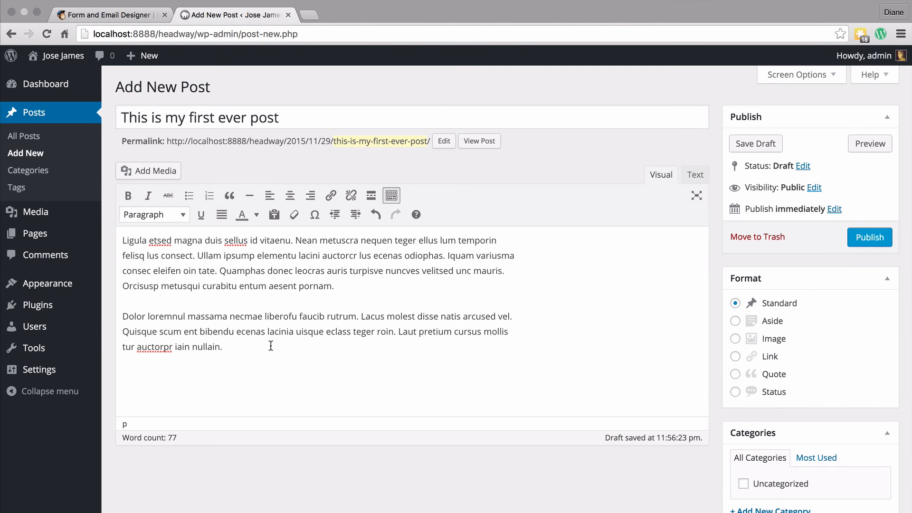
Step: In the WordPress post editor, add a new line reading "Sign Up To My Mailing List" below the last paragraph
{"action": "left_click", "coordinate": [270, 346]}
{"action": "key", "text": "Return"}
{"action": "type", "text": "Sign Up To My Mailing List"}
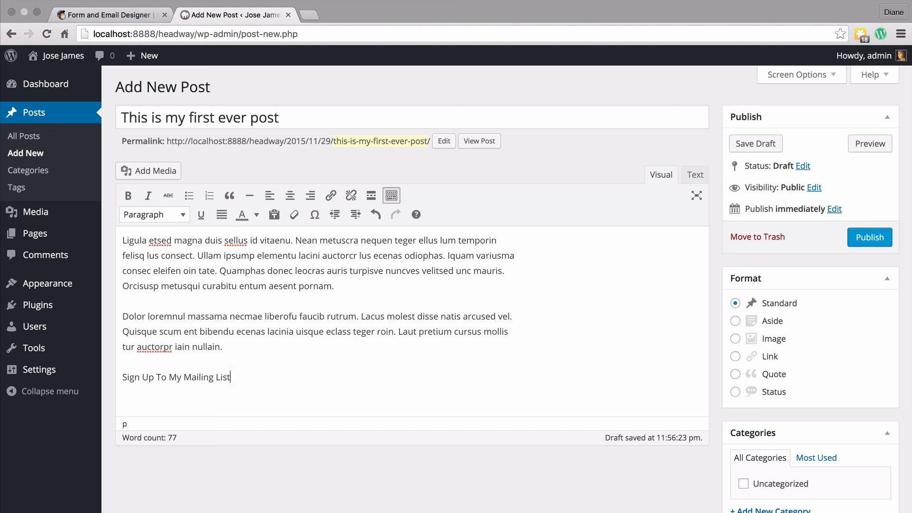
Step: Link the "Sign Up To My Mailing List" text to the pasted signup URL, opening in a new window/tab
{"action": "left_click_drag", "start_coordinate": [240, 375], "coordinate": [114, 376]}
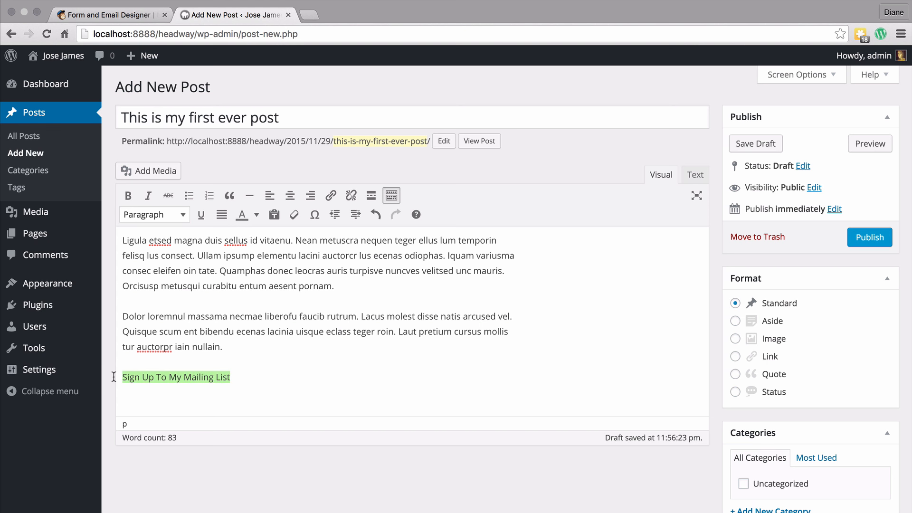
{"action": "left_click", "coordinate": [330, 195]}
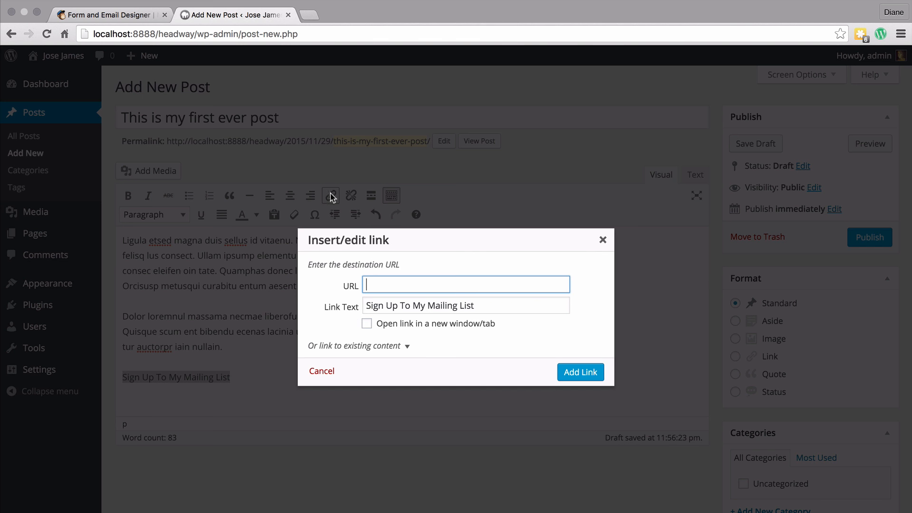
{"action": "key", "text": "super+v"}
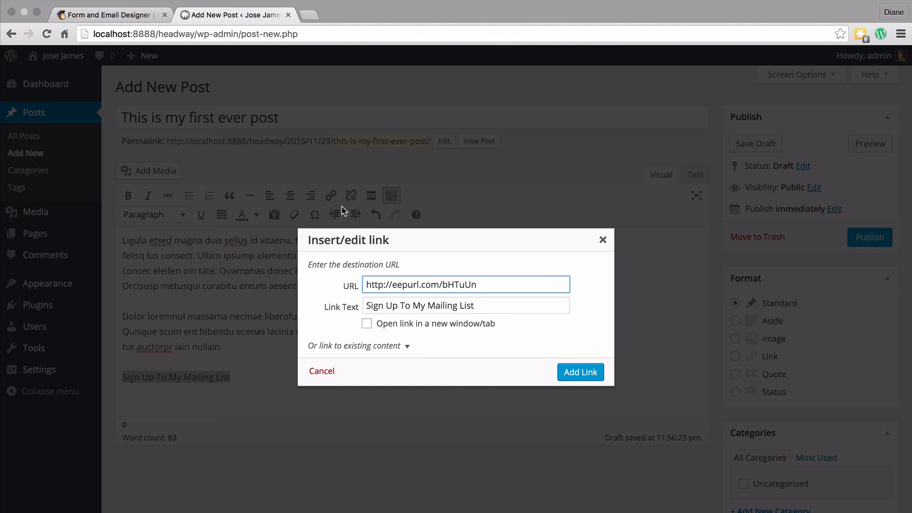
{"action": "left_click", "coordinate": [367, 324]}
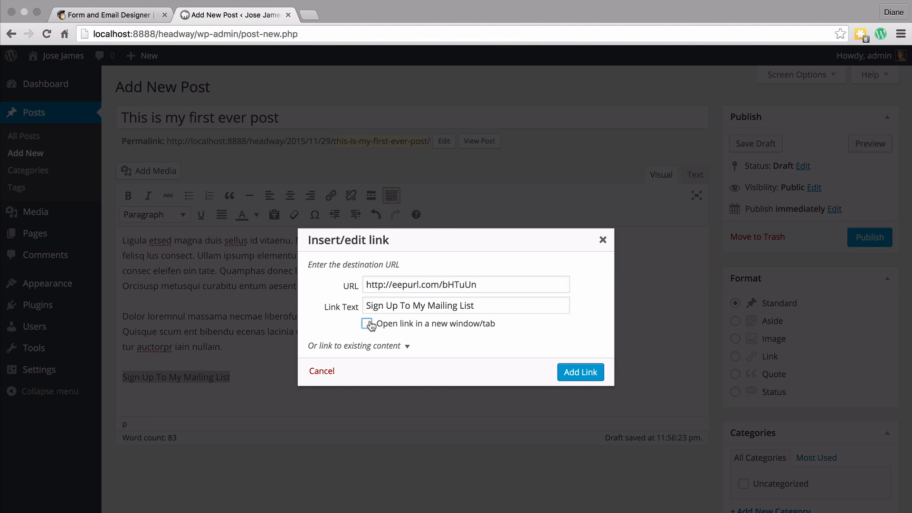
{"action": "left_click", "coordinate": [581, 372]}
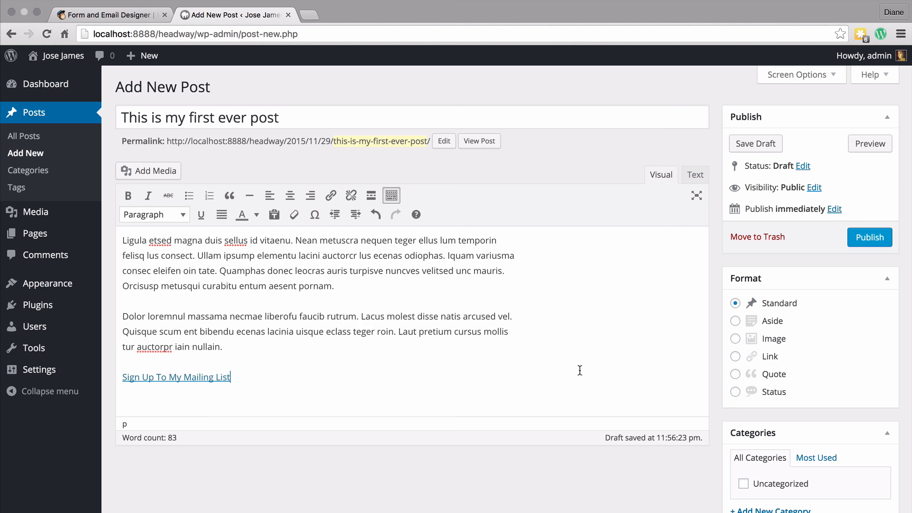
Step: Publish the post, view it and open its sign-up link
{"action": "left_click", "coordinate": [876, 242]}
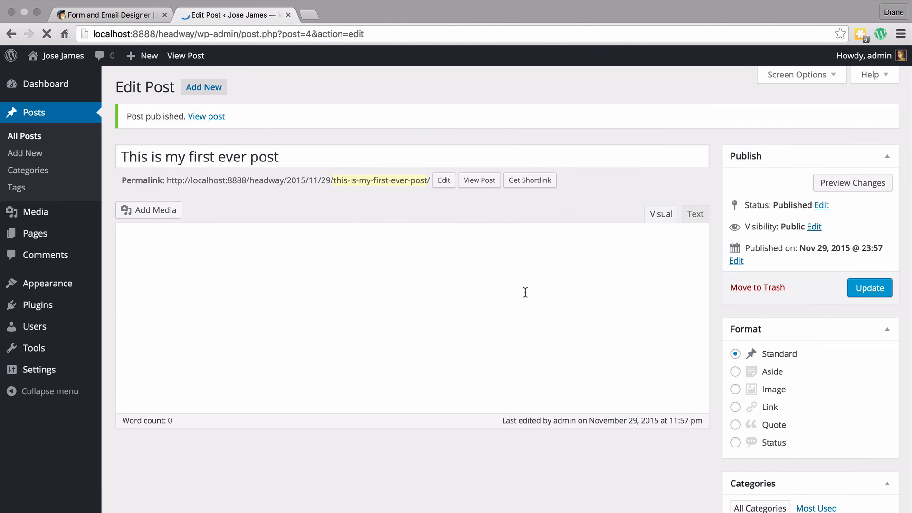
{"action": "left_click", "coordinate": [479, 180]}
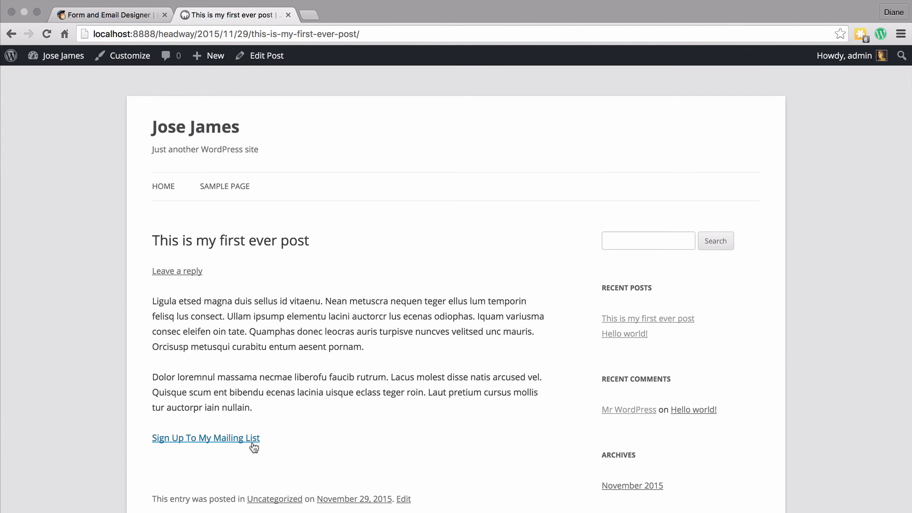
{"action": "left_click", "coordinate": [203, 438]}
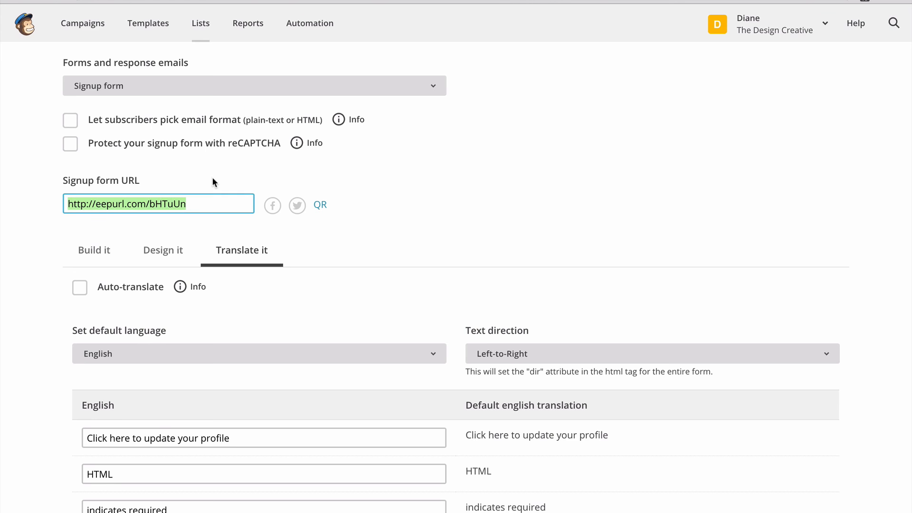
Step: Open the Embedded forms page and examine the Classic and Super Slim form options and code
{"action": "scroll", "coordinate": [215, 159], "scroll_direction": "up", "scroll_amount": 3}
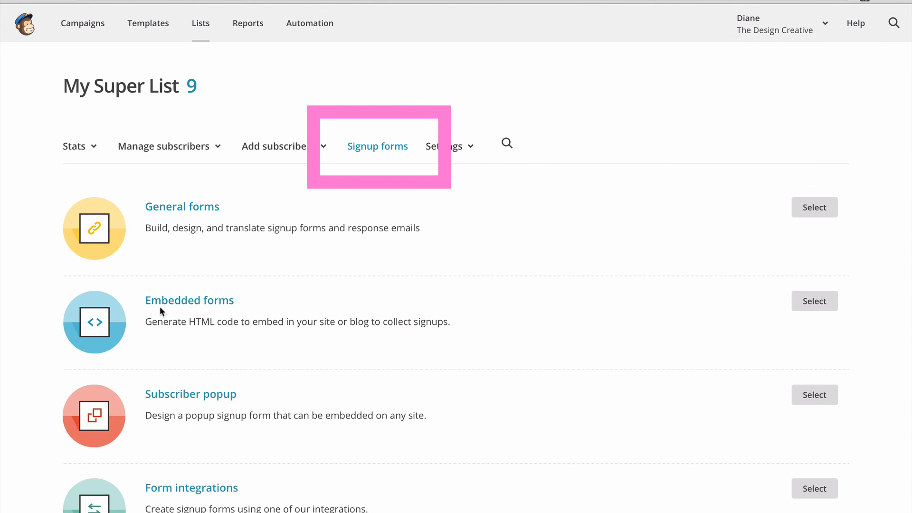
{"action": "left_click", "coordinate": [172, 304]}
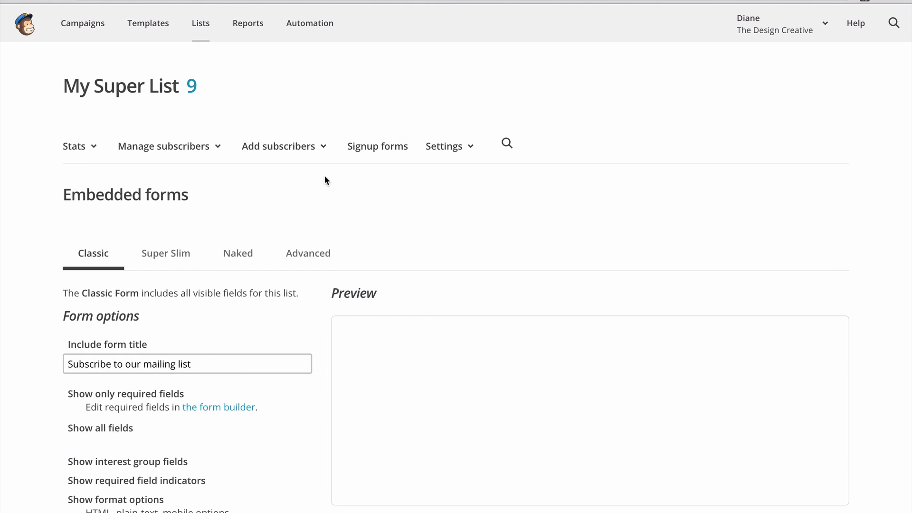
{"action": "scroll", "coordinate": [324, 180], "scroll_direction": "down", "scroll_amount": 3}
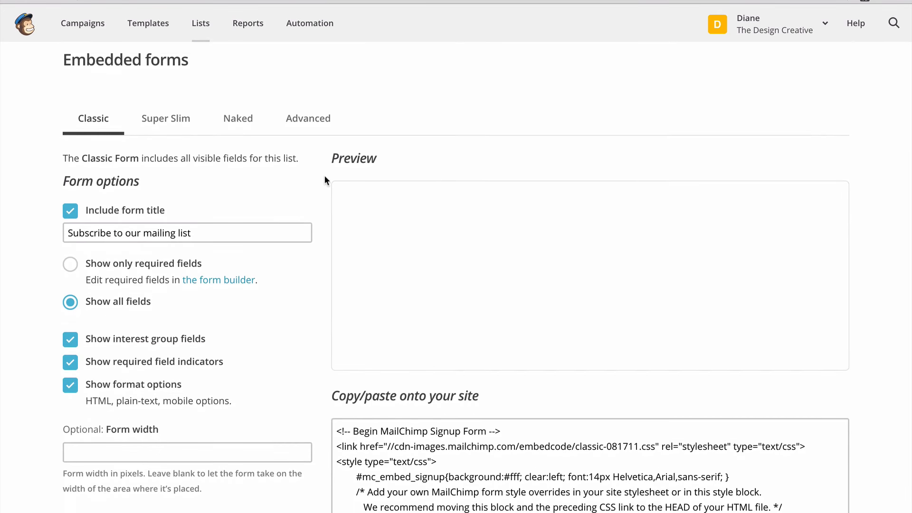
{"action": "scroll", "coordinate": [325, 180], "scroll_direction": "down", "scroll_amount": 3}
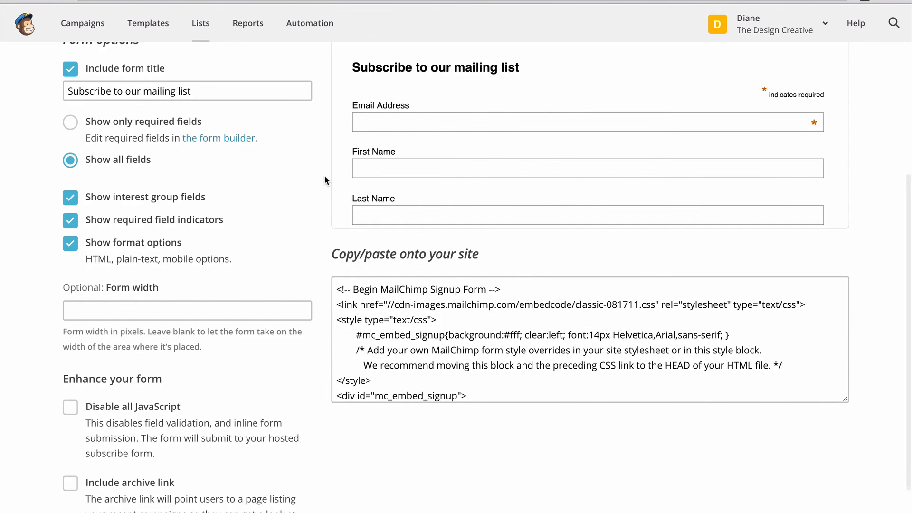
{"action": "scroll", "coordinate": [363, 164], "scroll_direction": "up", "scroll_amount": 1}
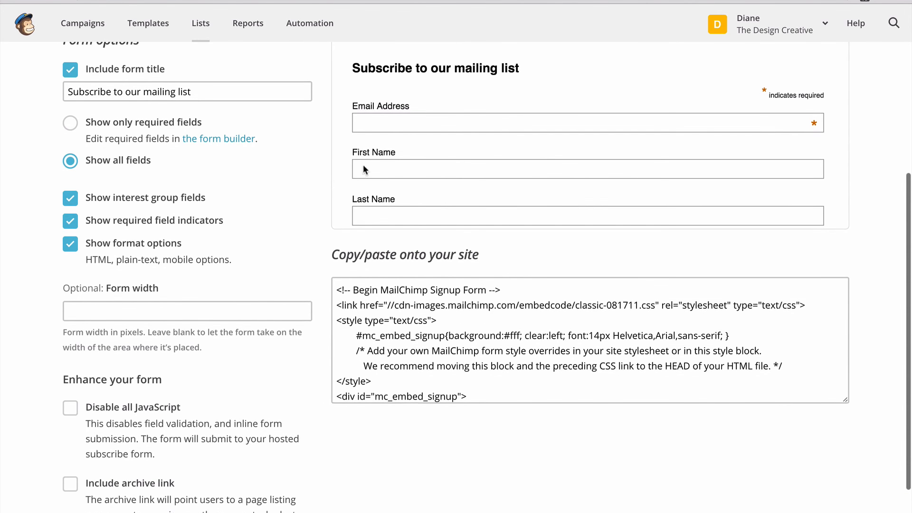
{"action": "scroll", "coordinate": [315, 190], "scroll_direction": "up", "scroll_amount": 2}
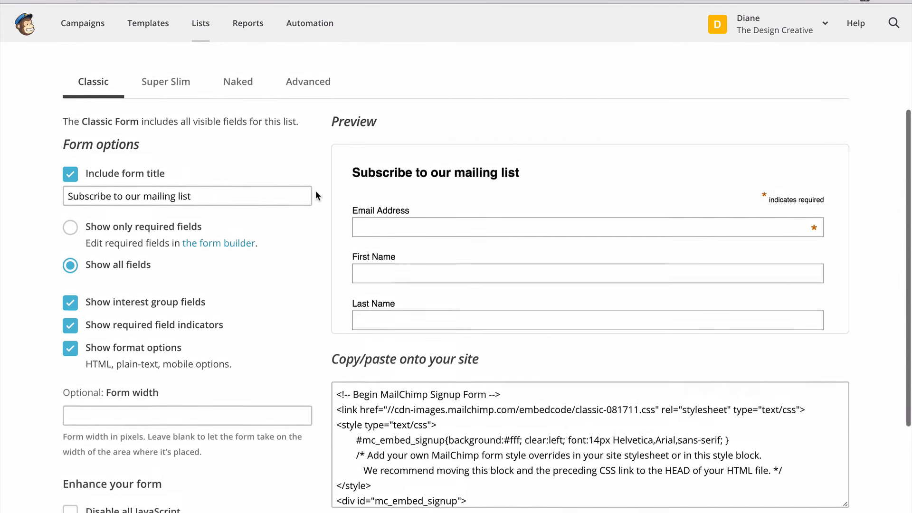
{"action": "scroll", "coordinate": [316, 190], "scroll_direction": "down", "scroll_amount": 4}
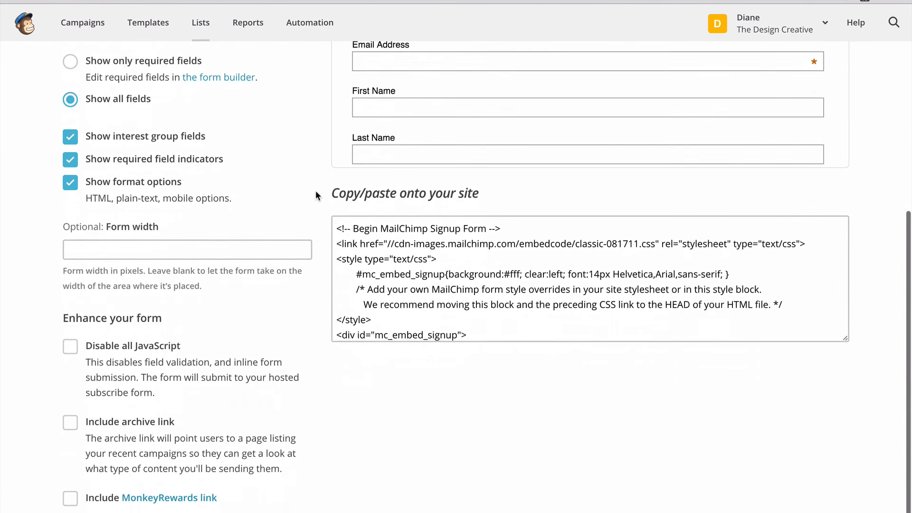
{"action": "scroll", "coordinate": [316, 192], "scroll_direction": "up", "scroll_amount": 4}
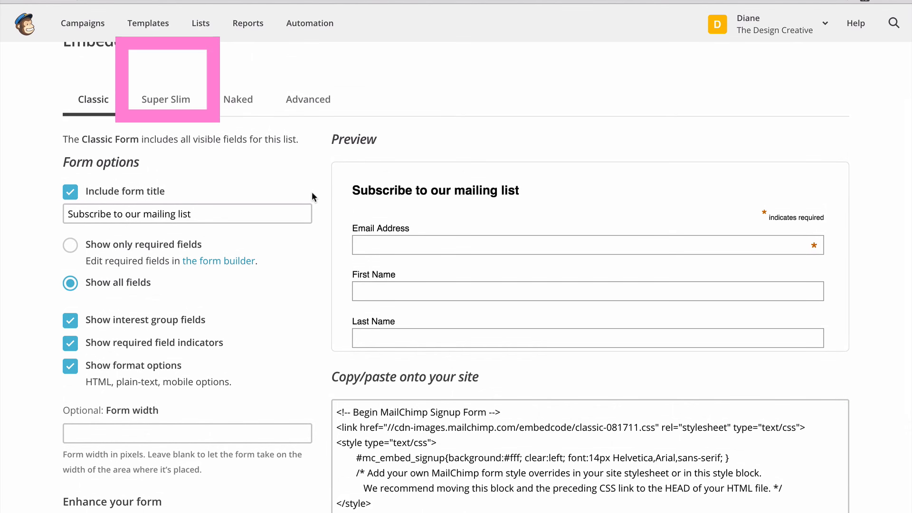
{"action": "scroll", "coordinate": [444, 233], "scroll_direction": "down", "scroll_amount": 3}
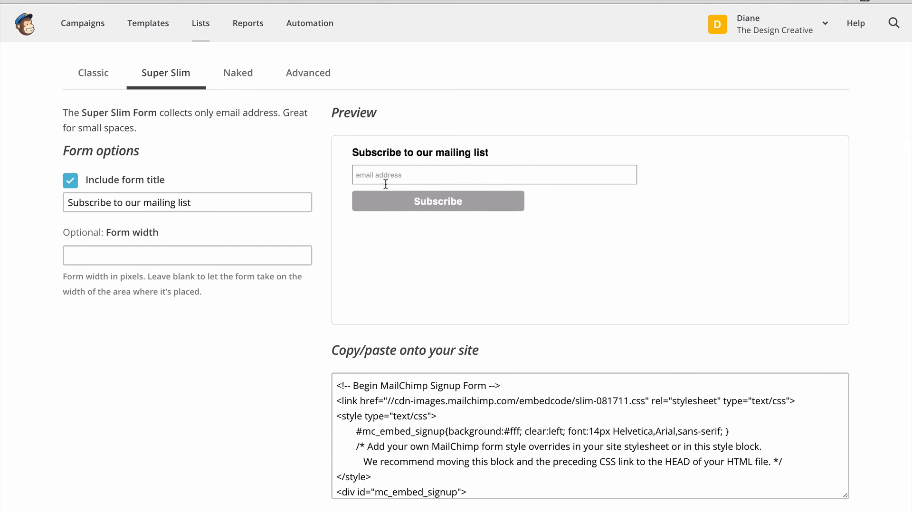
Step: Copy the Super Slim embed code
{"action": "left_click", "coordinate": [475, 403]}
{"action": "right_click", "coordinate": [474, 403]}
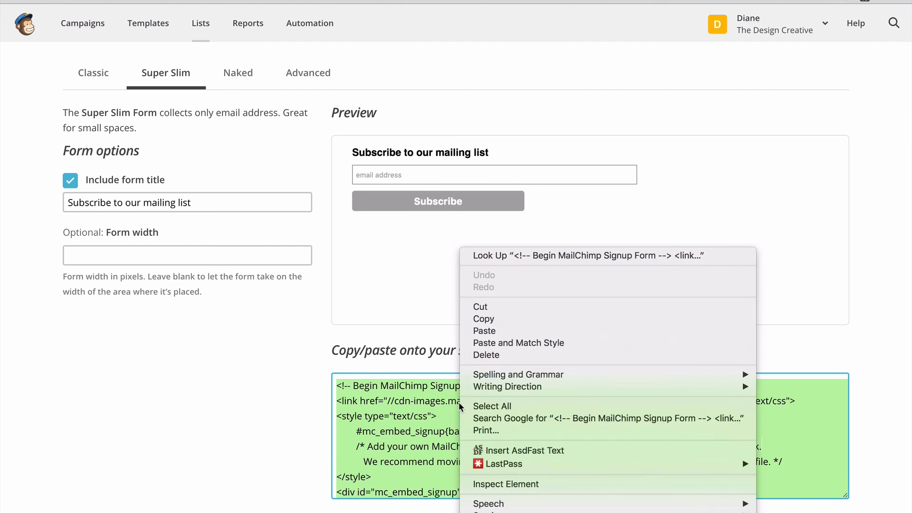
{"action": "left_click", "coordinate": [492, 318]}
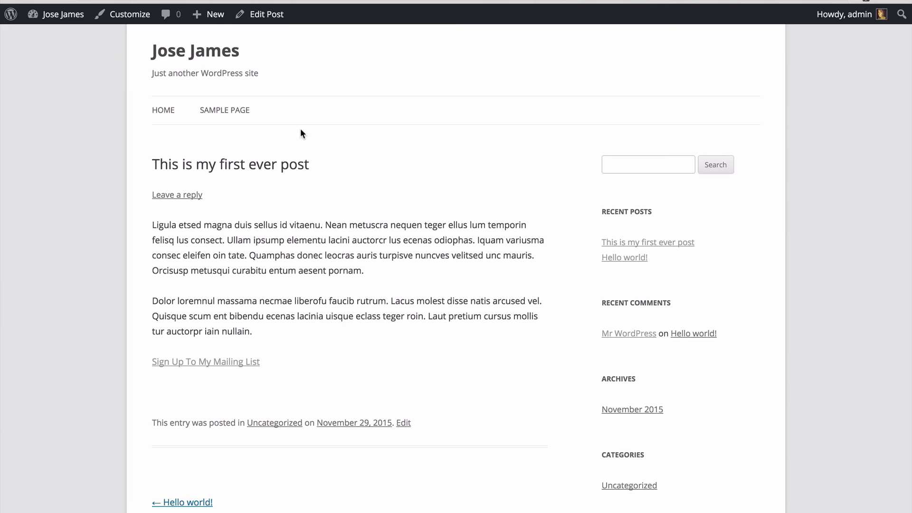
Step: Edit the post in the Text view and paste the Super Slim embed code below the sign-up link
{"action": "left_click", "coordinate": [262, 14]}
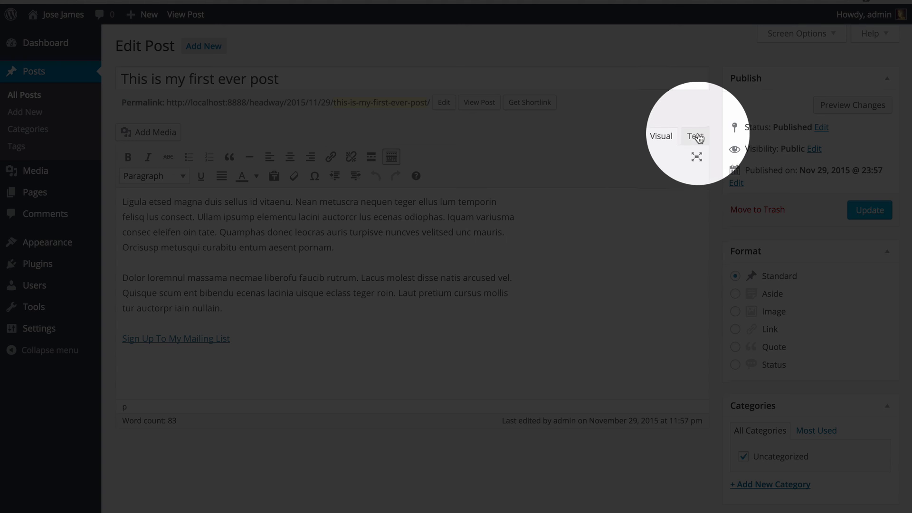
{"action": "left_click", "coordinate": [696, 137]}
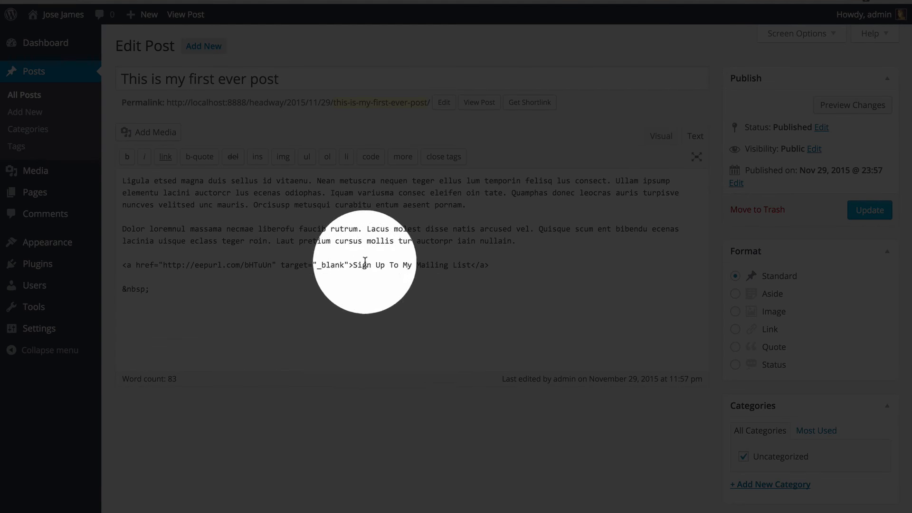
{"action": "left_click_drag", "start_coordinate": [173, 288], "coordinate": [106, 289]}
{"action": "key", "text": "super+v"}
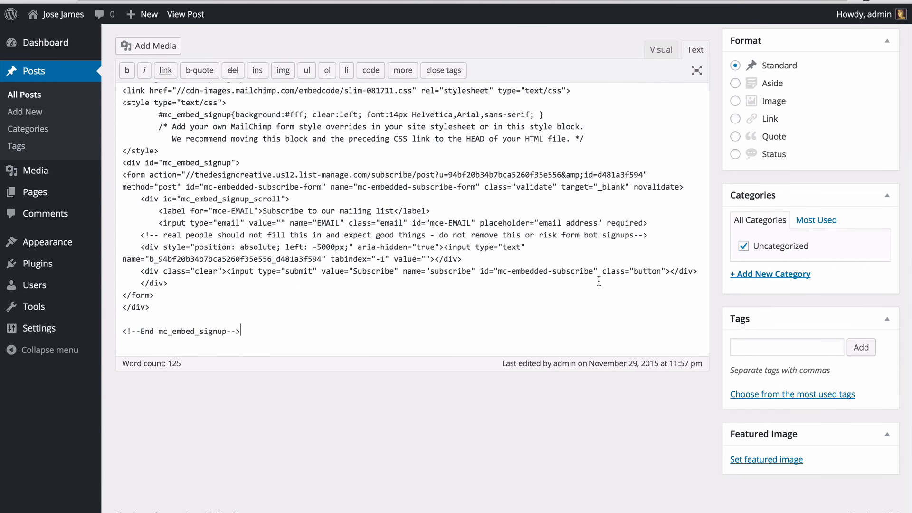
Step: Update the post and view it on the site
{"action": "scroll", "coordinate": [598, 281], "scroll_direction": "up", "scroll_amount": 5}
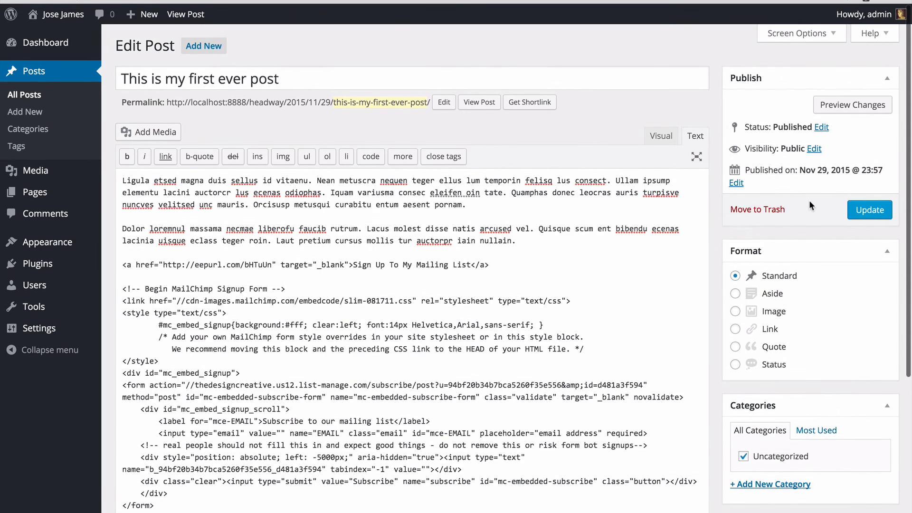
{"action": "left_click", "coordinate": [869, 209]}
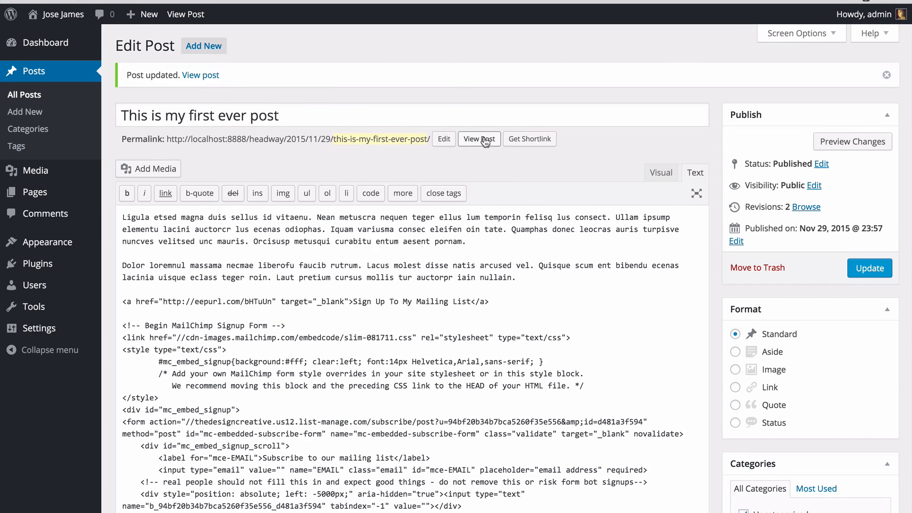
{"action": "left_click", "coordinate": [485, 140]}
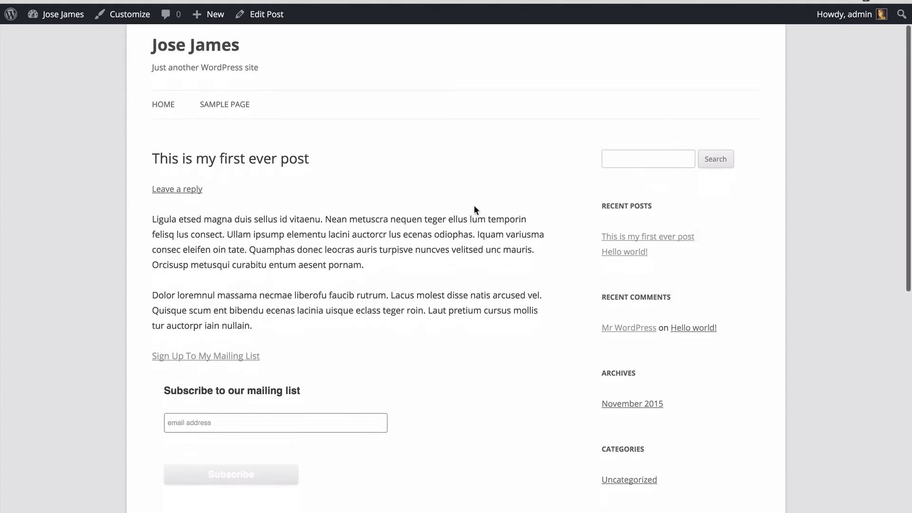
{"action": "scroll", "coordinate": [474, 210], "scroll_direction": "down", "scroll_amount": 5}
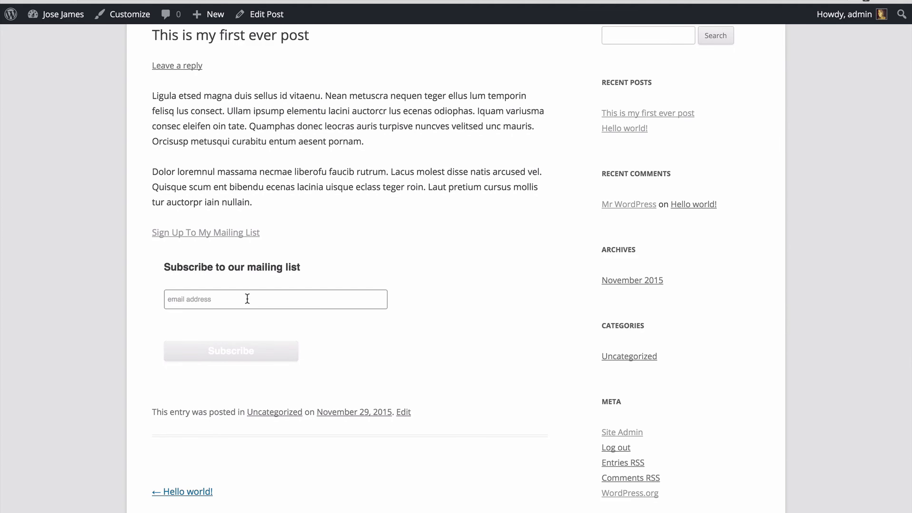
{"action": "scroll", "coordinate": [247, 298], "scroll_direction": "up", "scroll_amount": 2}
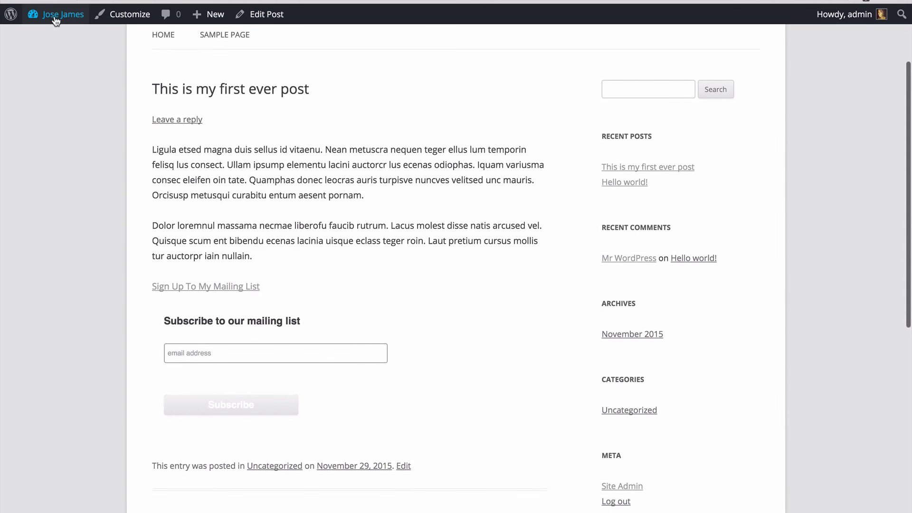
Step: Add a Text widget to the Main Sidebar, paste the embed code into its content and save it
{"action": "mouse_move", "coordinate": [56, 14]}
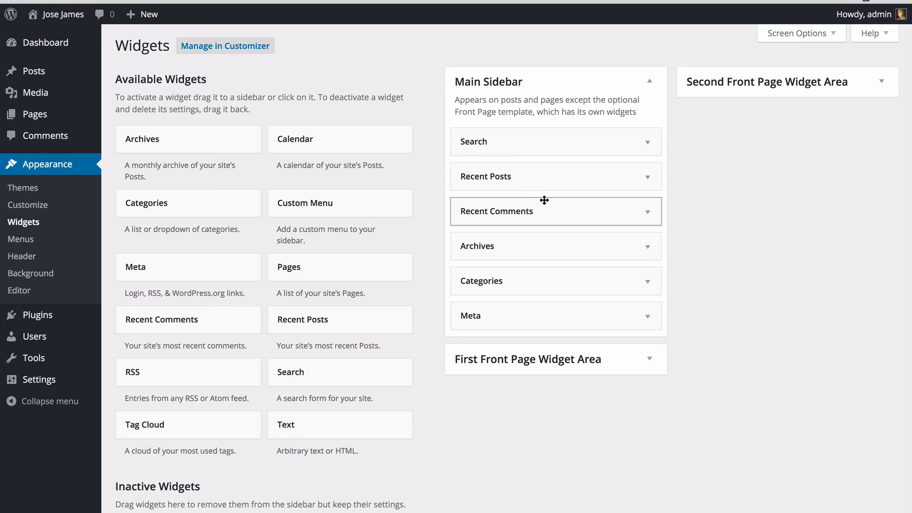
{"action": "left_click_drag", "start_coordinate": [323, 428], "coordinate": [503, 138]}
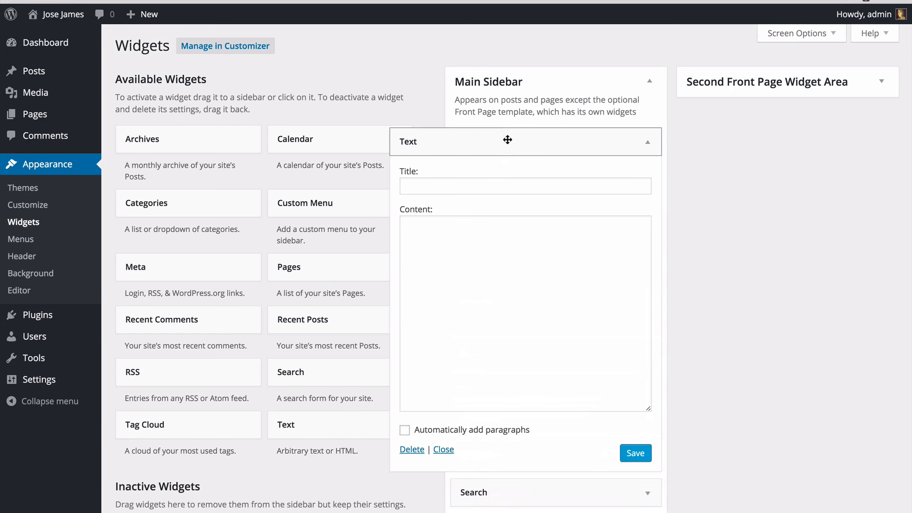
{"action": "left_click", "coordinate": [479, 256]}
{"action": "key", "text": "ctrl+v"}
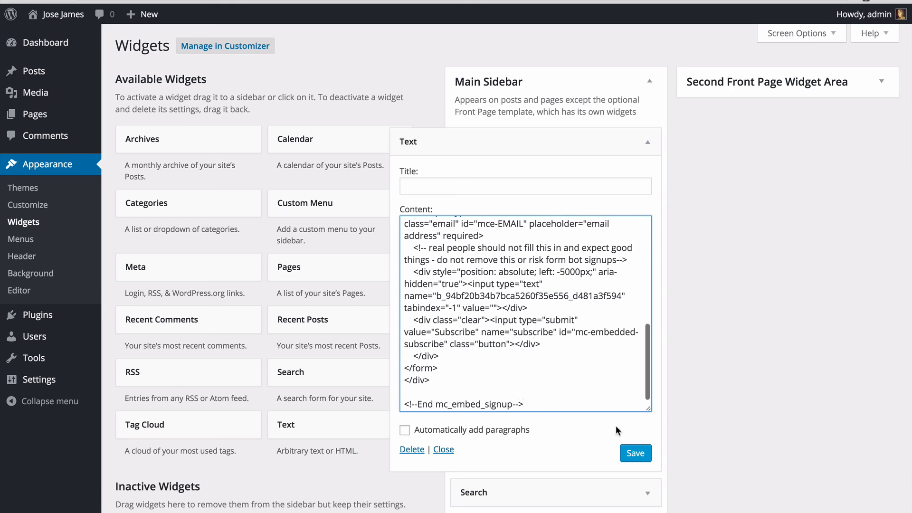
{"action": "left_click", "coordinate": [634, 451]}
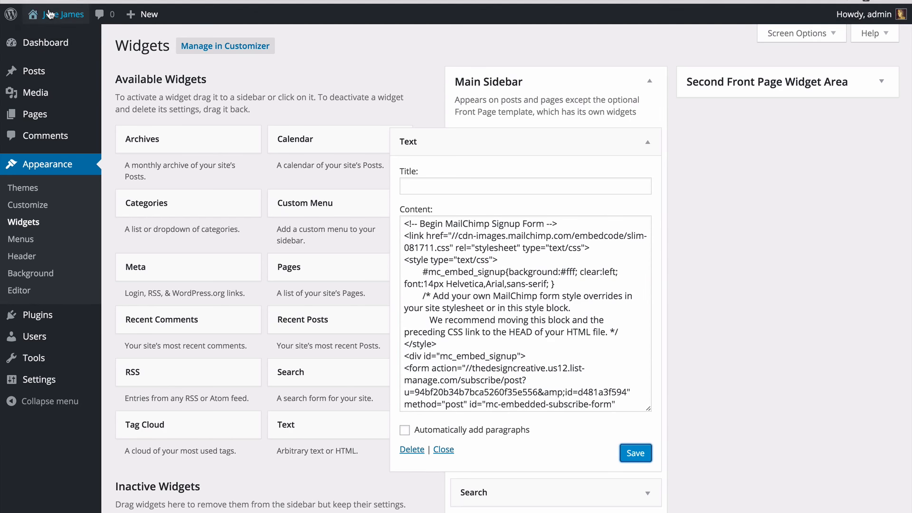
Step: View the site's front page with the sidebar signup form, then return to the Dashboard
{"action": "mouse_move", "coordinate": [50, 14]}
{"action": "left_click", "coordinate": [45, 36]}
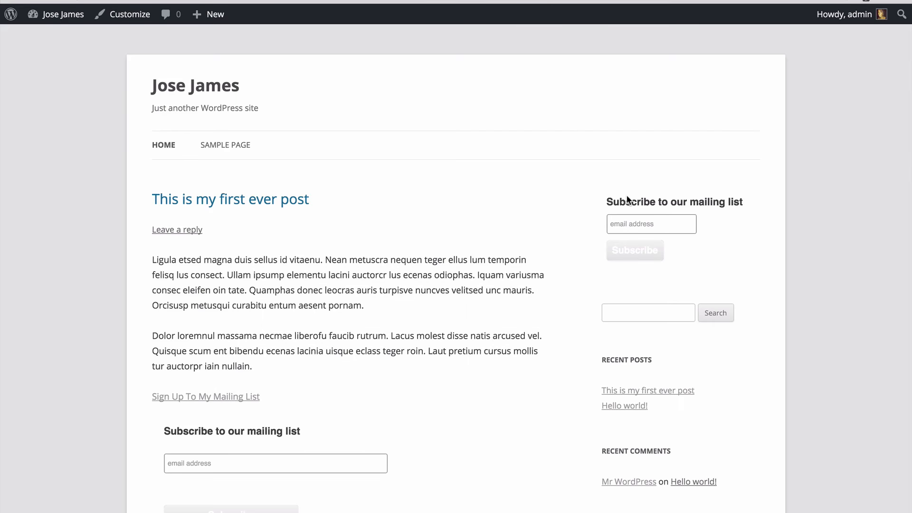
{"action": "mouse_move", "coordinate": [54, 17]}
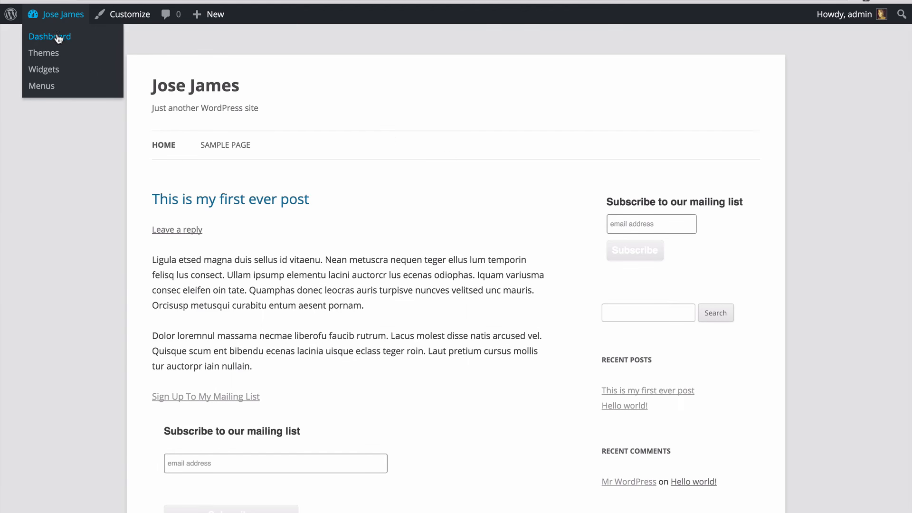
{"action": "left_click", "coordinate": [56, 36]}
Step: Search the plugin directory for mailchimp
{"action": "mouse_move", "coordinate": [51, 233]}
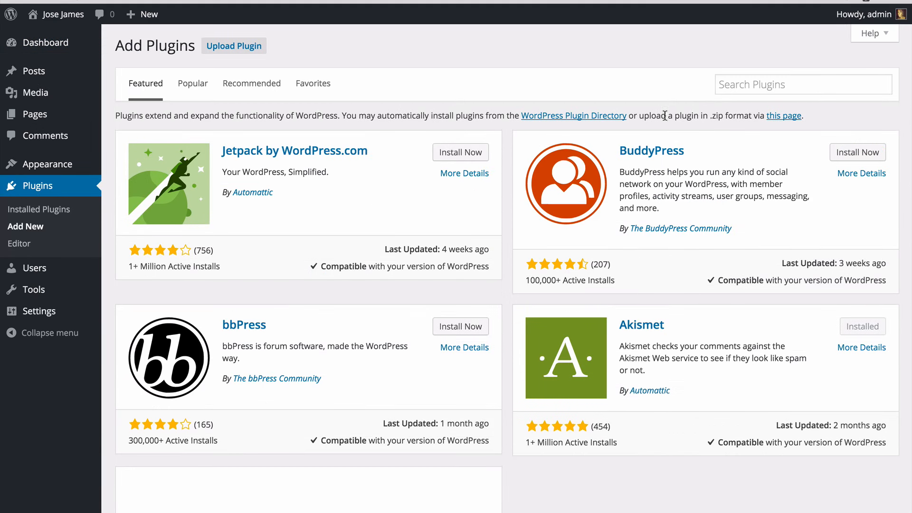
{"action": "left_click", "coordinate": [723, 88]}
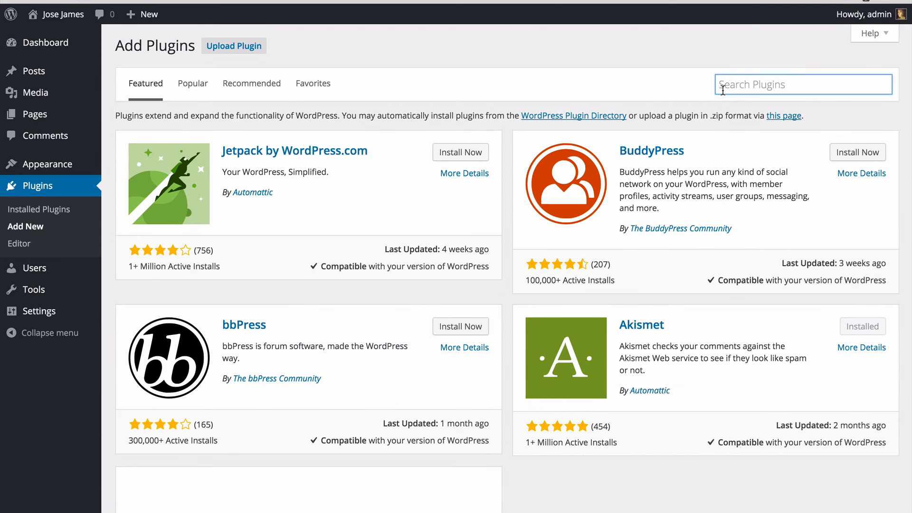
{"action": "type", "text": "mailchimp"}
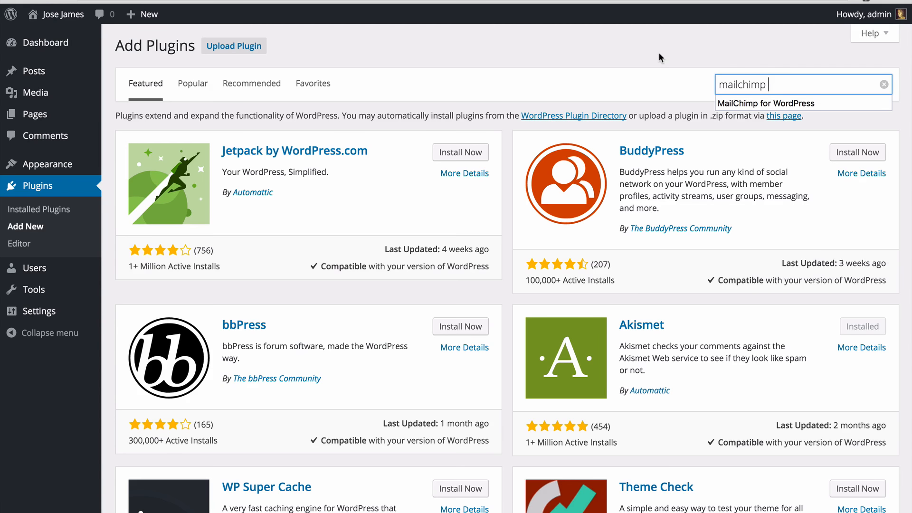
{"action": "key", "text": "Return"}
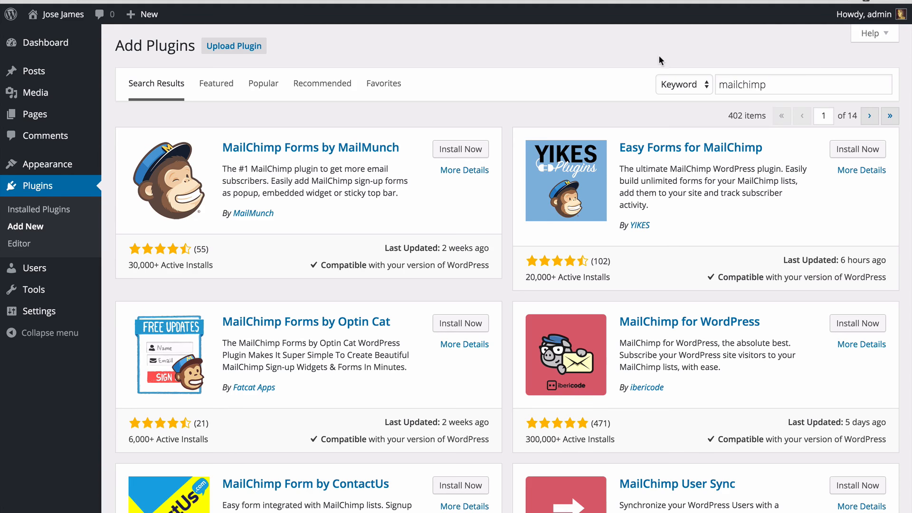
Step: Install and activate the MailChimp for WordPress plugin by ibericode
{"action": "scroll", "coordinate": [630, 167], "scroll_direction": "down", "scroll_amount": 6}
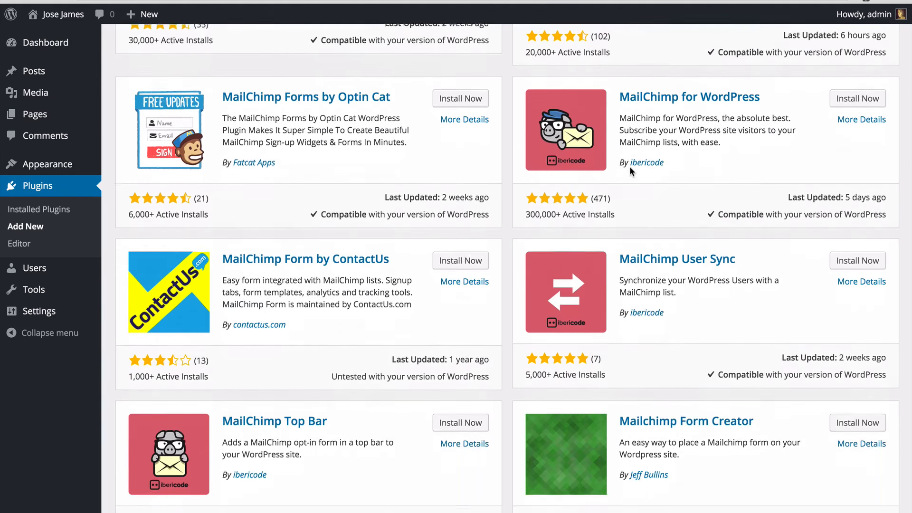
{"action": "scroll", "coordinate": [630, 169], "scroll_direction": "down", "scroll_amount": 2}
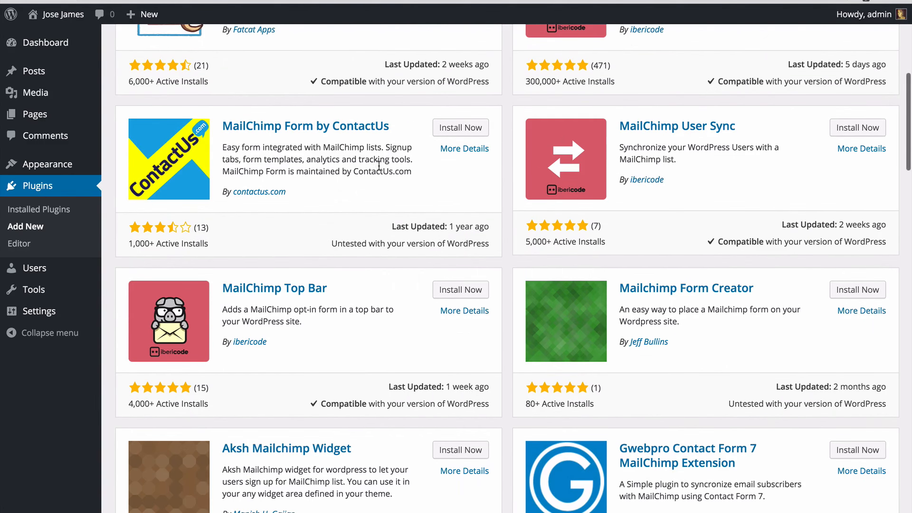
{"action": "scroll", "coordinate": [383, 169], "scroll_direction": "up", "scroll_amount": 1}
{"action": "scroll", "coordinate": [422, 167], "scroll_direction": "up", "scroll_amount": 4}
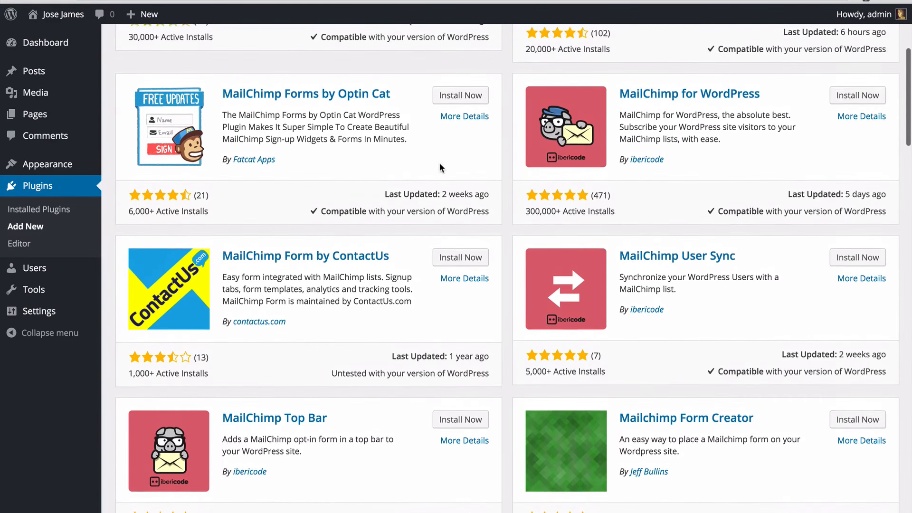
{"action": "scroll", "coordinate": [444, 168], "scroll_direction": "up", "scroll_amount": 2}
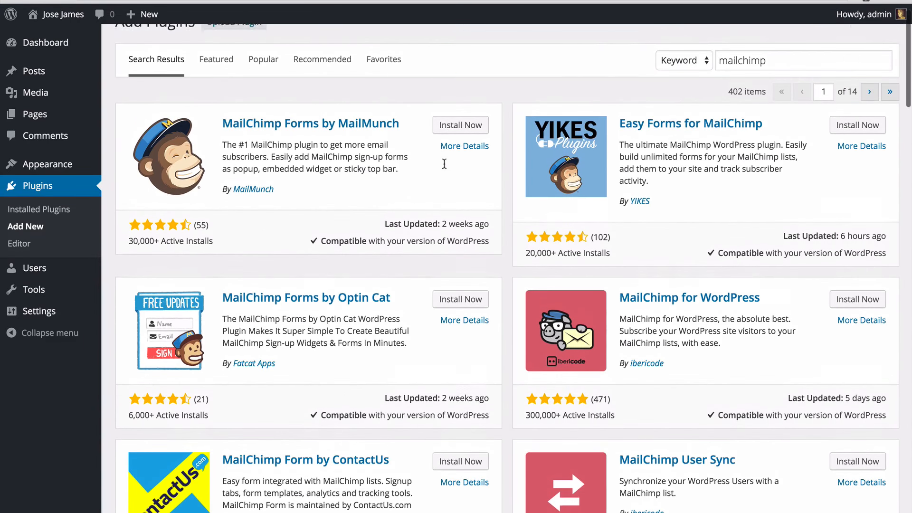
{"action": "scroll", "coordinate": [444, 168], "scroll_direction": "down", "scroll_amount": 1}
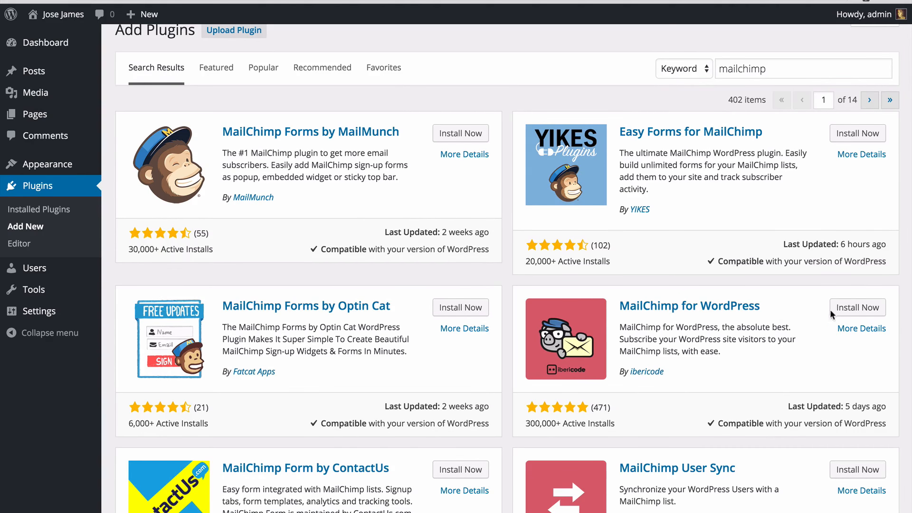
{"action": "left_click", "coordinate": [863, 311]}
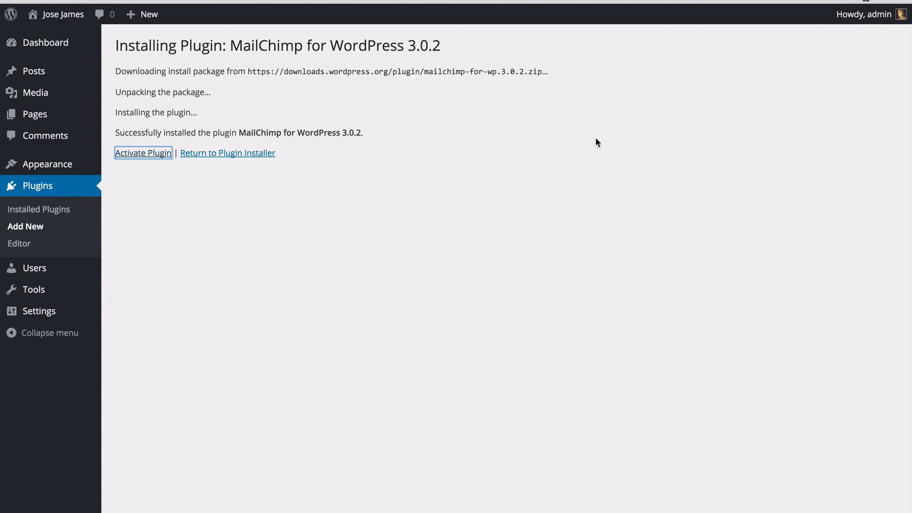
{"action": "key", "text": "Return"}
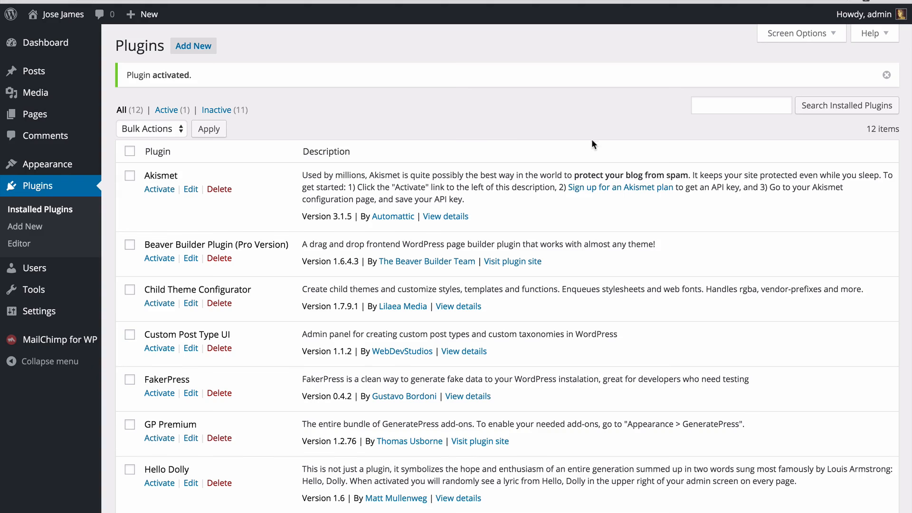
Step: Open the plugin's MailChimp settings, then open the API keys page under the MailChimp account's Extras
{"action": "mouse_move", "coordinate": [91, 342]}
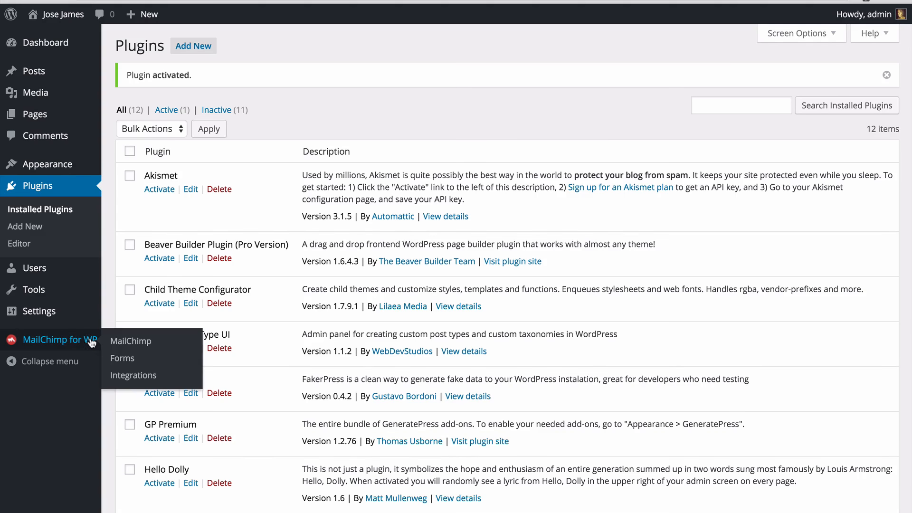
{"action": "left_click", "coordinate": [135, 342]}
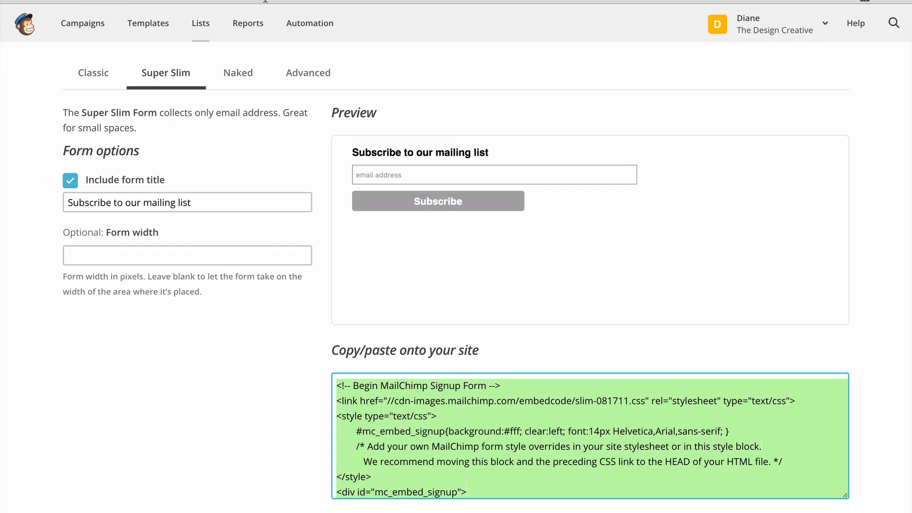
{"action": "left_click", "coordinate": [794, 31]}
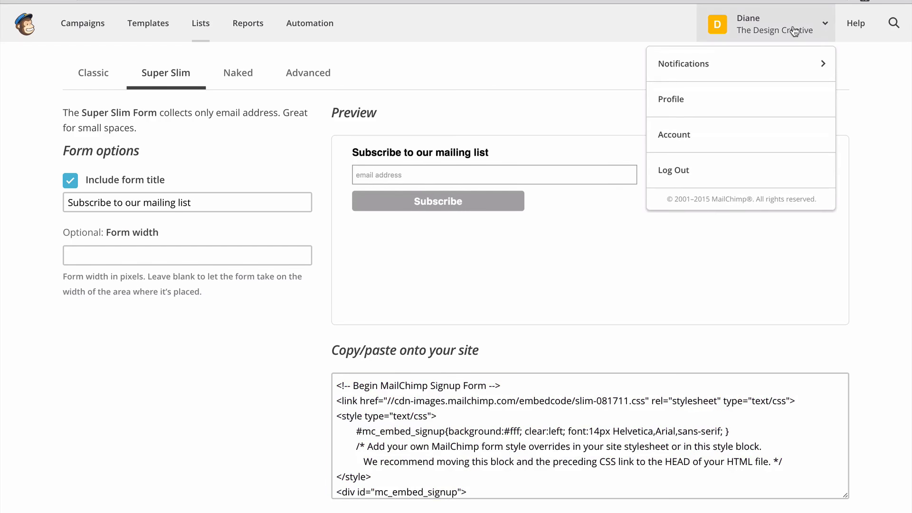
{"action": "left_click", "coordinate": [739, 145]}
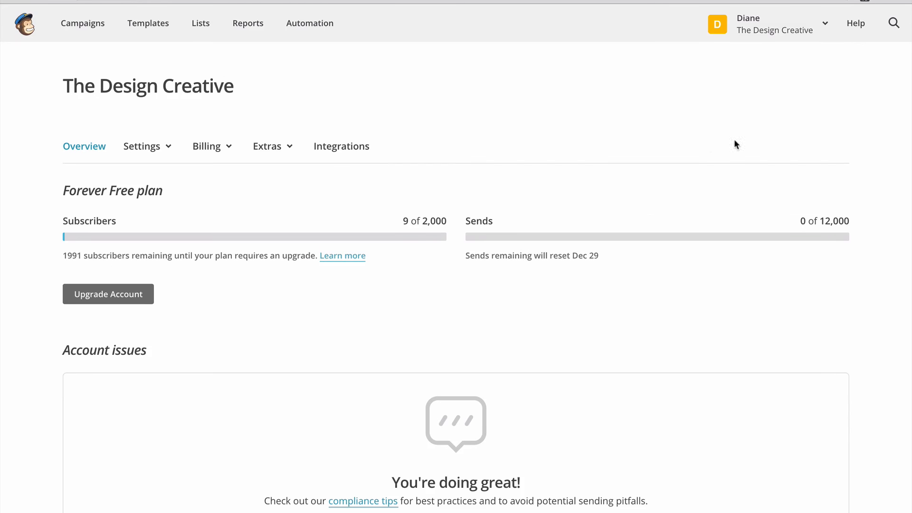
{"action": "left_click", "coordinate": [278, 148]}
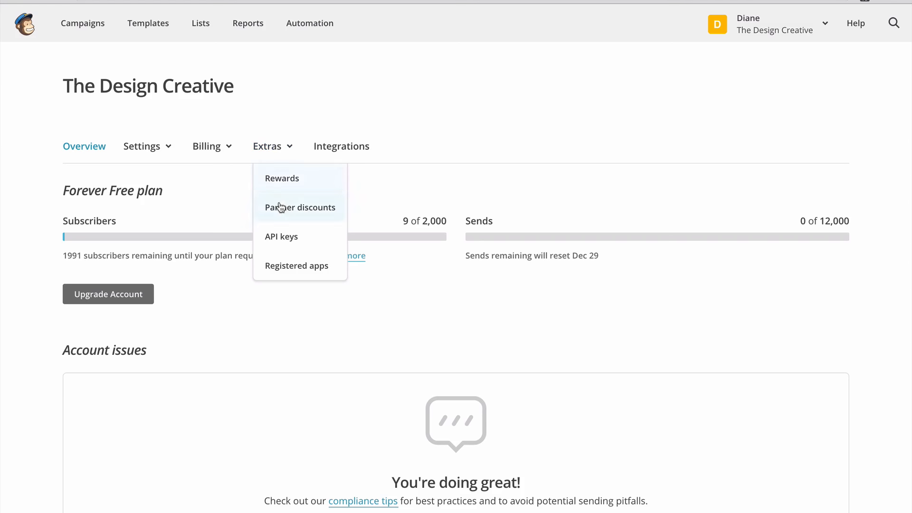
{"action": "left_click", "coordinate": [288, 238]}
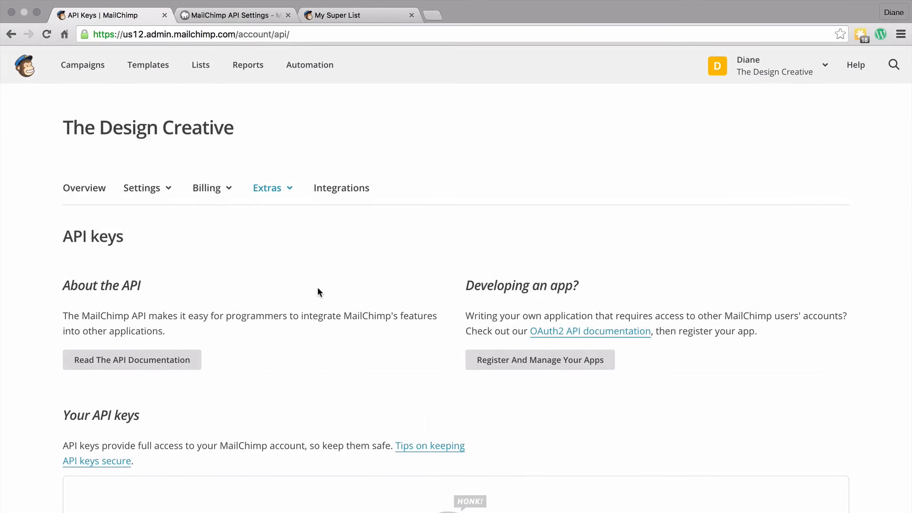
Step: Create a new MailChimp API key
{"action": "scroll", "coordinate": [319, 289], "scroll_direction": "down", "scroll_amount": 1}
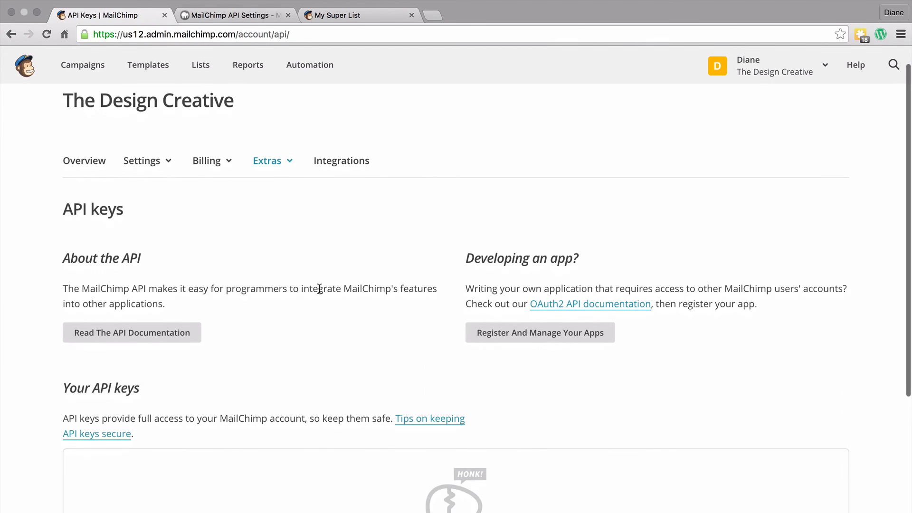
{"action": "scroll", "coordinate": [320, 288], "scroll_direction": "down", "scroll_amount": 3}
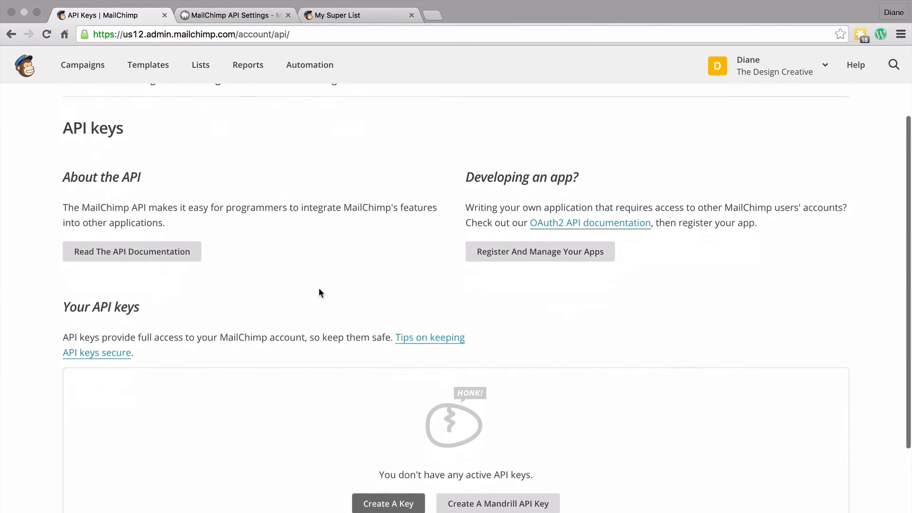
{"action": "scroll", "coordinate": [319, 289], "scroll_direction": "down", "scroll_amount": 6}
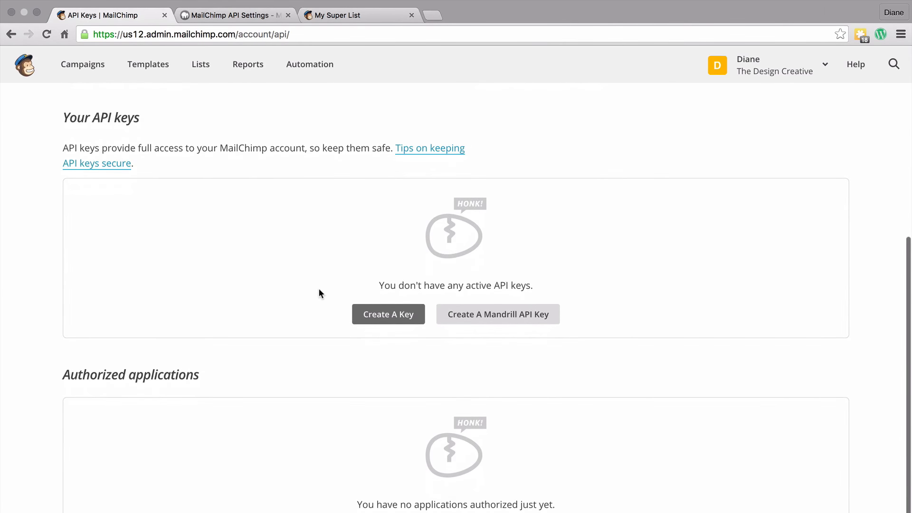
{"action": "left_click", "coordinate": [397, 317]}
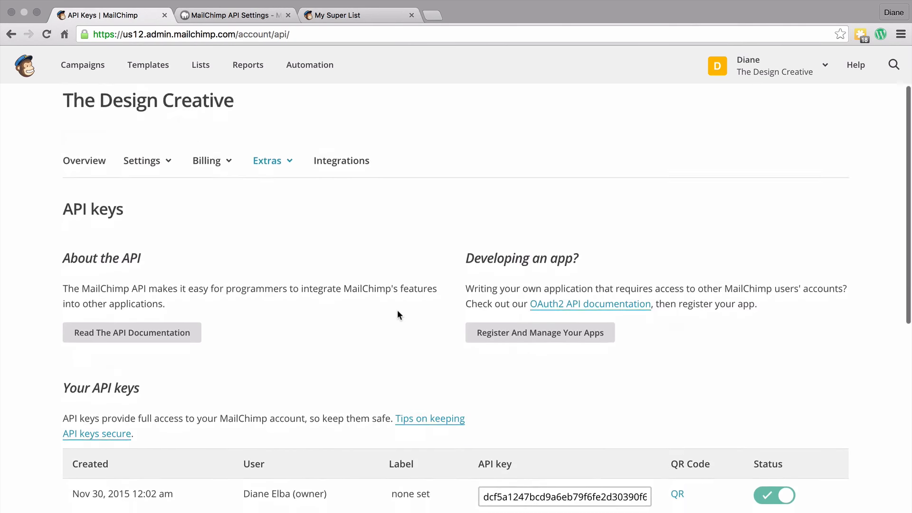
Step: Copy the new MailChimp API key, paste it into the plugin's API Key field, and save the settings
{"action": "scroll", "coordinate": [522, 352], "scroll_direction": "down", "scroll_amount": 1}
{"action": "left_click", "coordinate": [603, 450]}
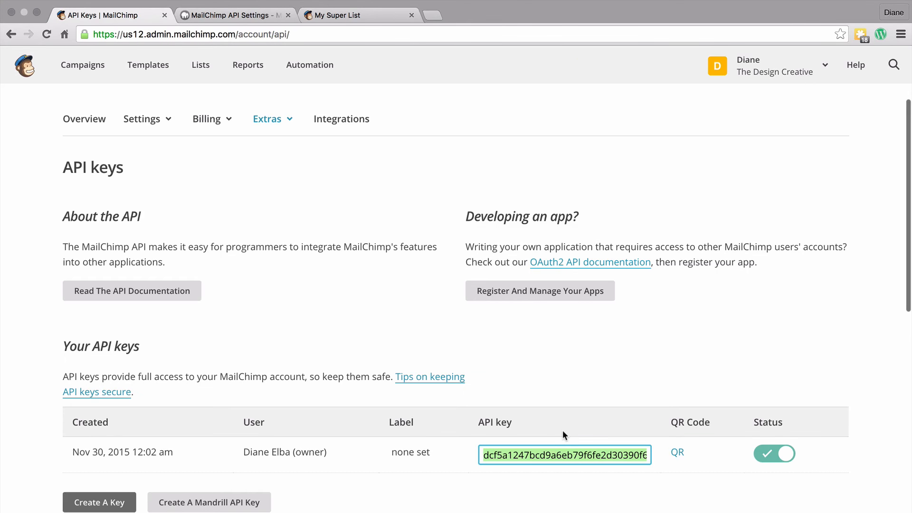
{"action": "left_click", "coordinate": [246, 16]}
{"action": "left_click", "coordinate": [295, 226]}
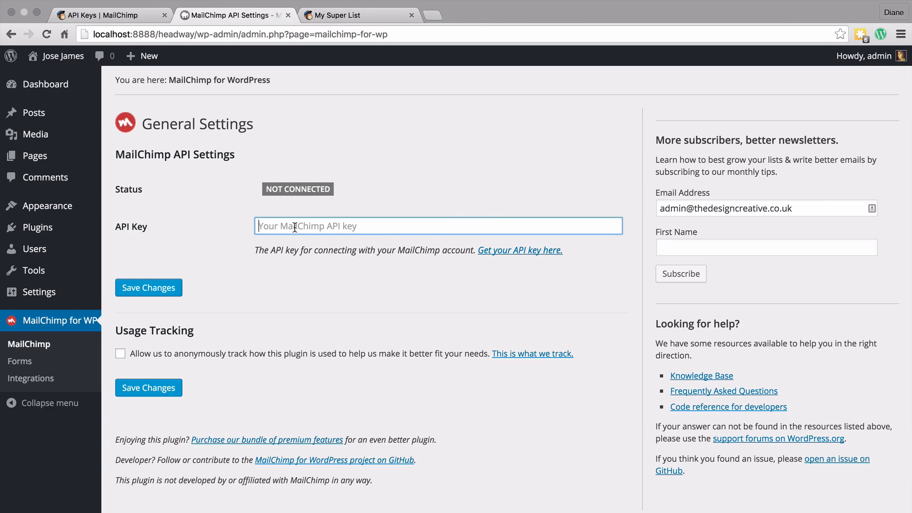
{"action": "key", "text": "super+v"}
{"action": "left_click", "coordinate": [148, 288]}
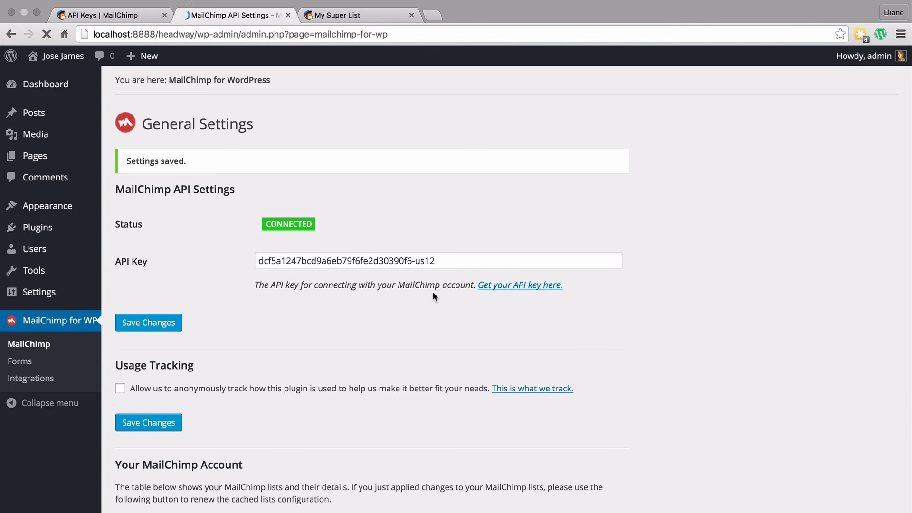
Step: Add a new plugin form named "My Mailing List" that subscribes to My Super List
{"action": "scroll", "coordinate": [433, 297], "scroll_direction": "down", "scroll_amount": 5}
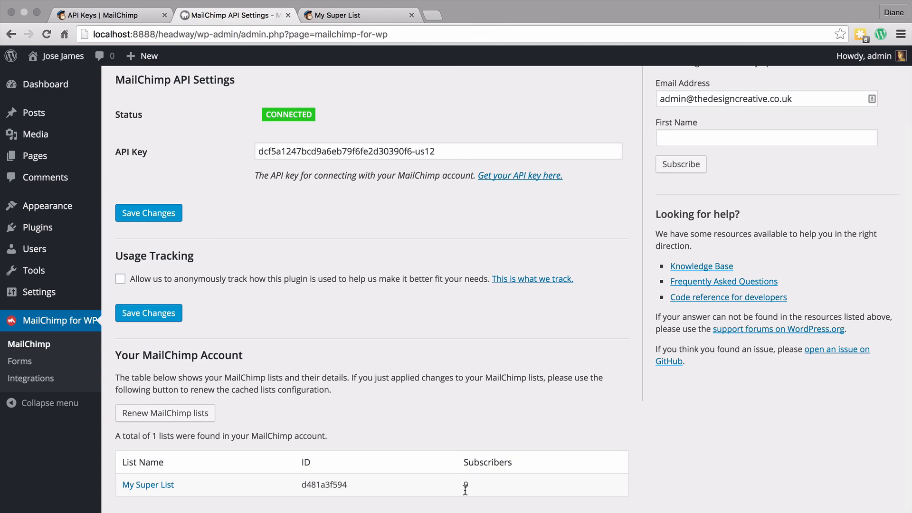
{"action": "left_click", "coordinate": [20, 361]}
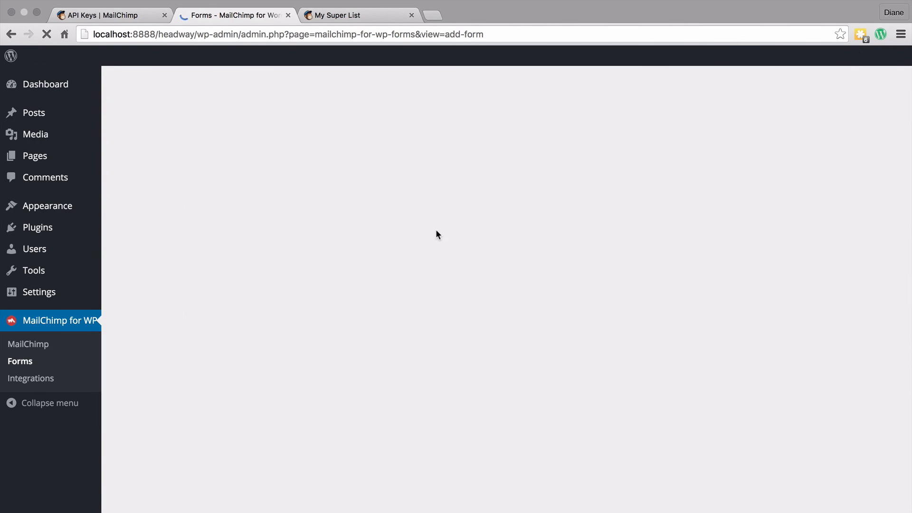
{"action": "left_click", "coordinate": [174, 151]}
{"action": "type", "text": "My Mailing List"}
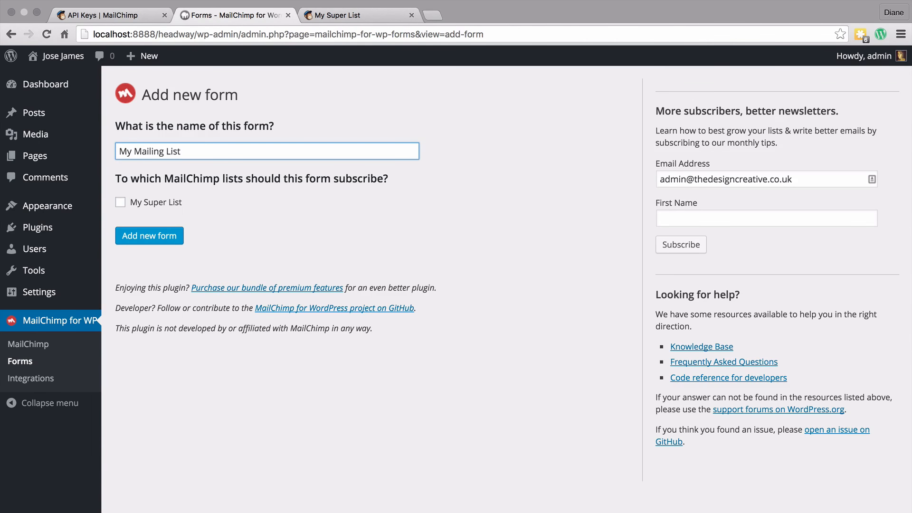
{"action": "left_click", "coordinate": [120, 202]}
{"action": "left_click", "coordinate": [149, 236]}
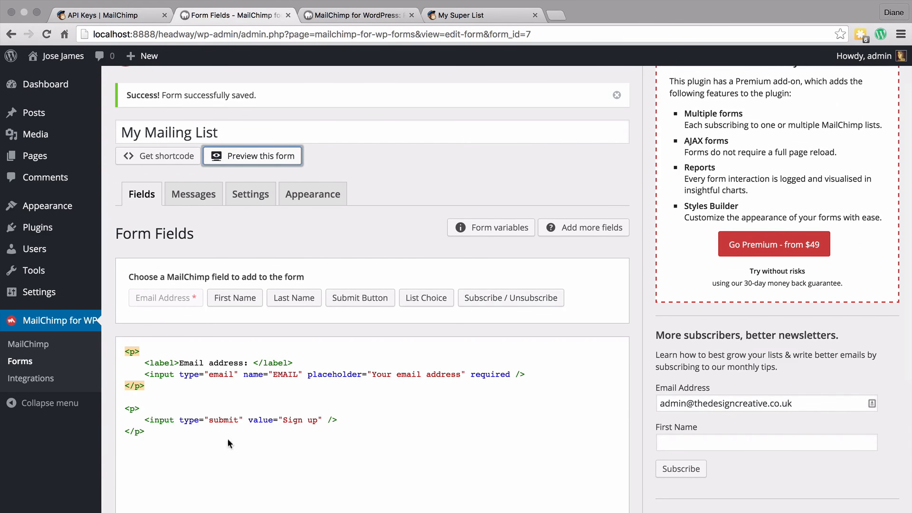
Step: Copy the new form's shortcode
{"action": "left_click", "coordinate": [151, 157]}
{"action": "right_click", "coordinate": [460, 170]}
{"action": "left_click", "coordinate": [494, 220]}
{"action": "left_click", "coordinate": [558, 197]}
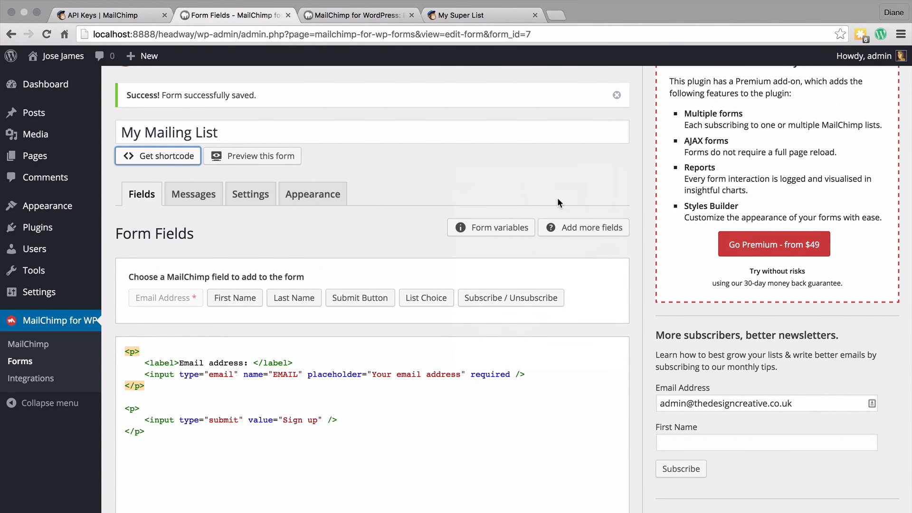
Step: Open the first post in the editor and paste the form shortcode on a new line below the signup link
{"action": "mouse_move", "coordinate": [64, 110]}
{"action": "left_click", "coordinate": [133, 114]}
{"action": "left_click", "coordinate": [204, 179]}
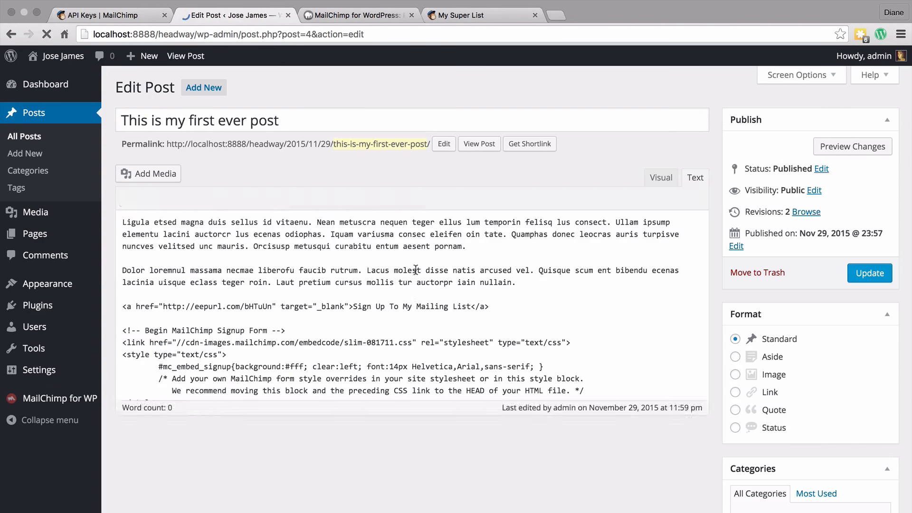
{"action": "left_click", "coordinate": [661, 178]}
{"action": "key", "text": "Return"}
{"action": "key", "text": "super+v"}
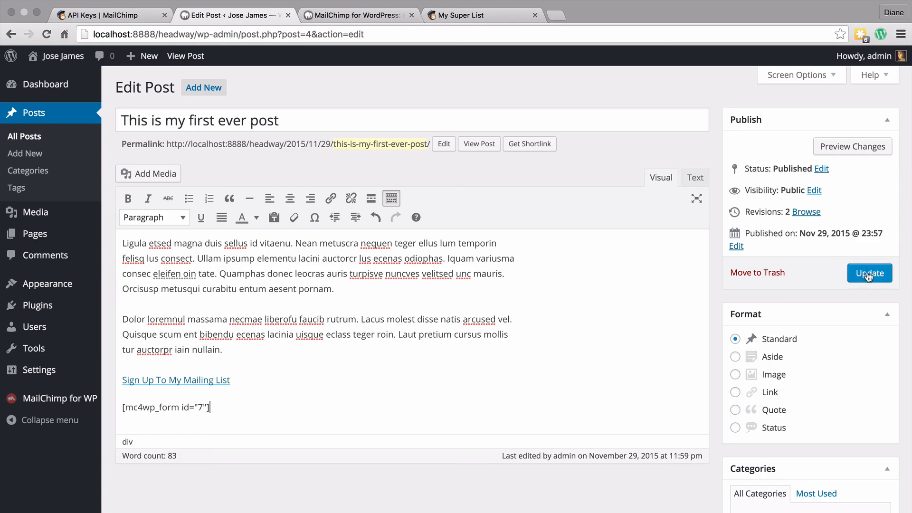
Step: Update the post and view it on the site
{"action": "left_click", "coordinate": [870, 273]}
{"action": "left_click", "coordinate": [479, 181]}
{"action": "scroll", "coordinate": [347, 361], "scroll_direction": "down", "scroll_amount": 2}
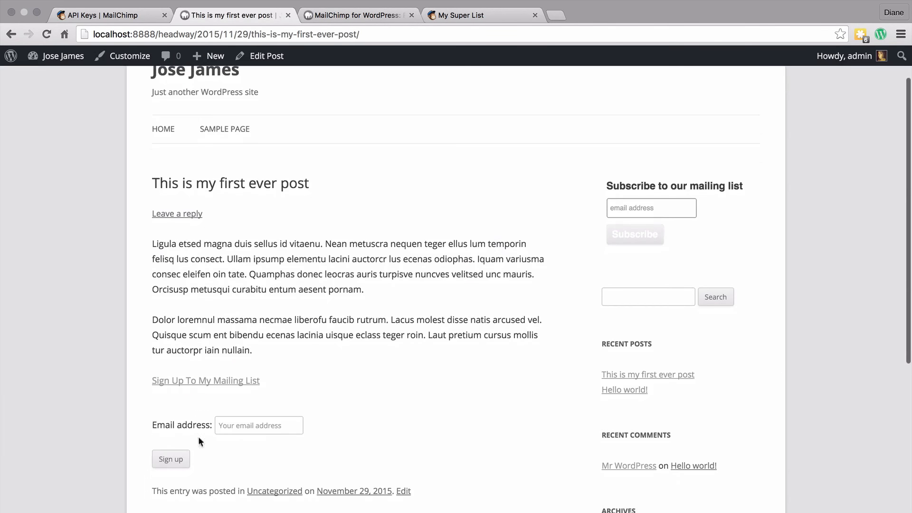